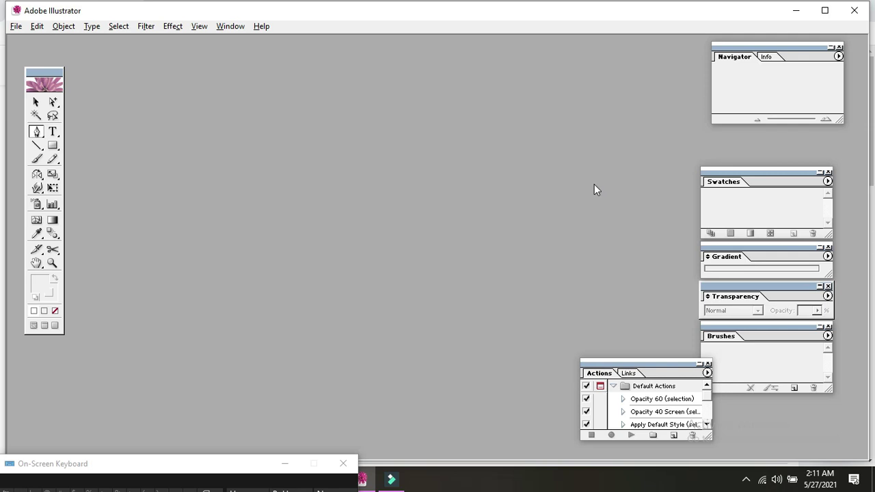
Start a new document and select its proposed name, Untitled-3, for editing
left_click(745, 479)
left_click(744, 479)
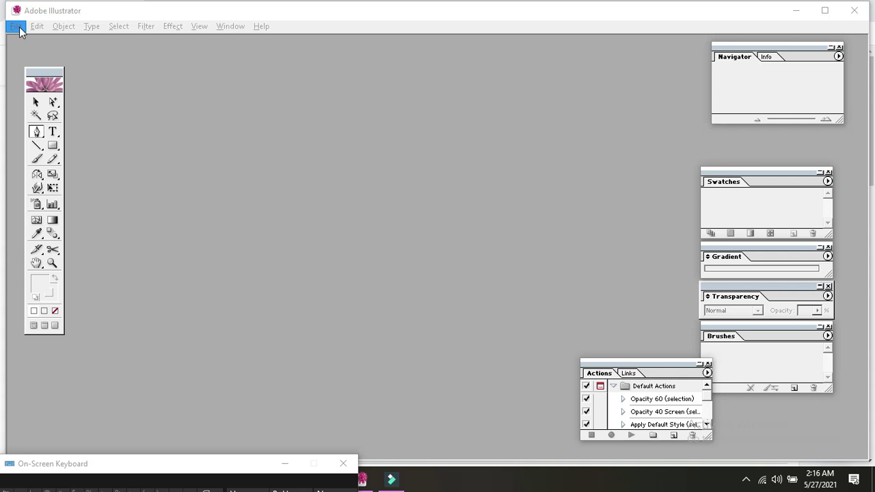
left_click(19, 29)
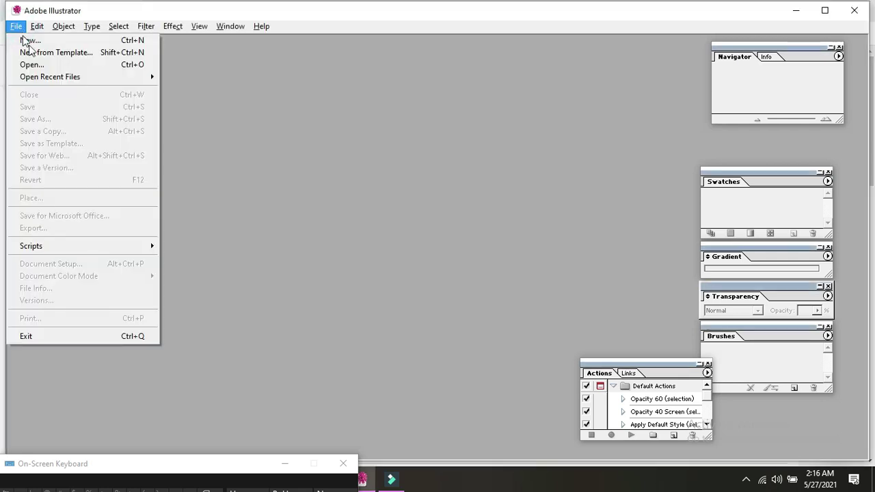
left_click(32, 42)
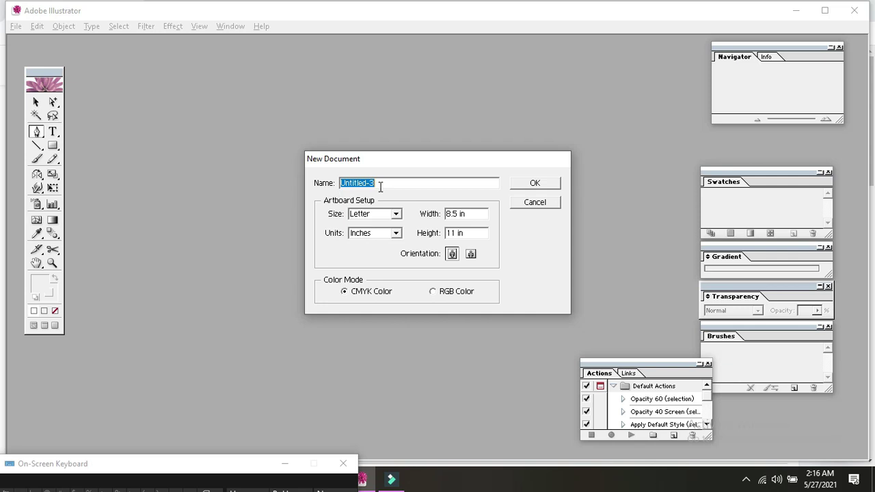
left_click(381, 184)
Keep Letter size and Inches units, and create the blank Untitled-3 document
left_click(395, 214)
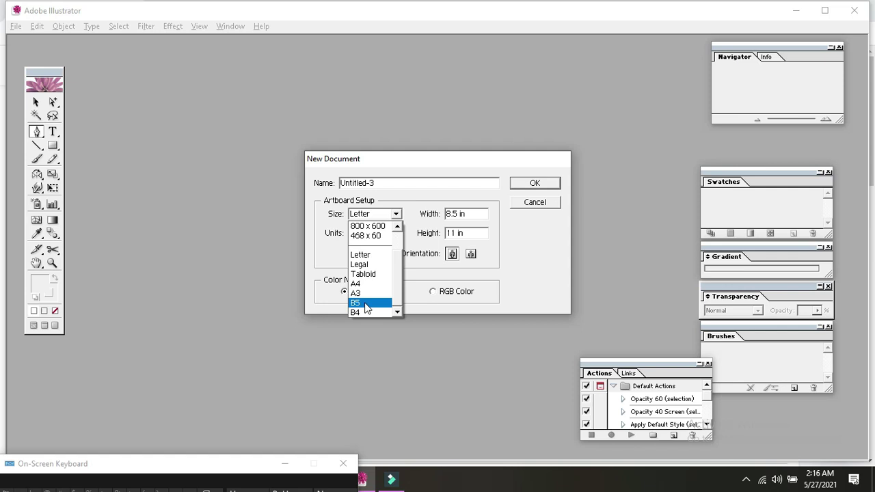
left_click(371, 253)
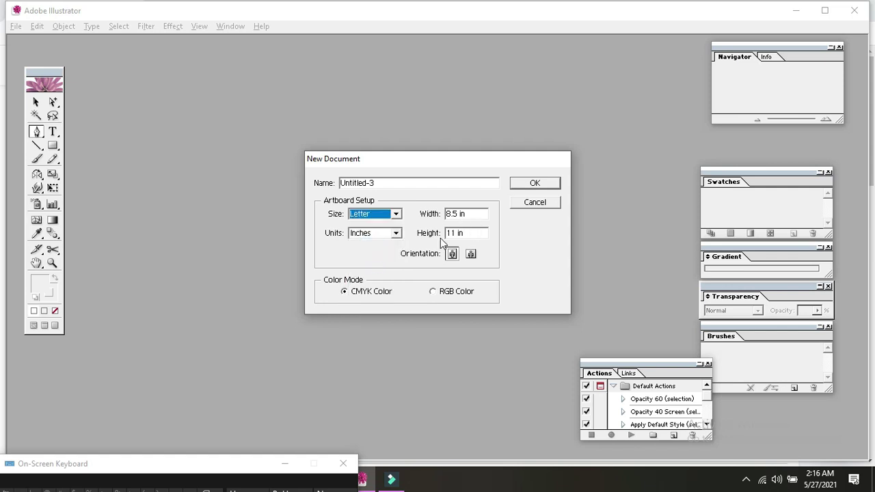
left_click(395, 233)
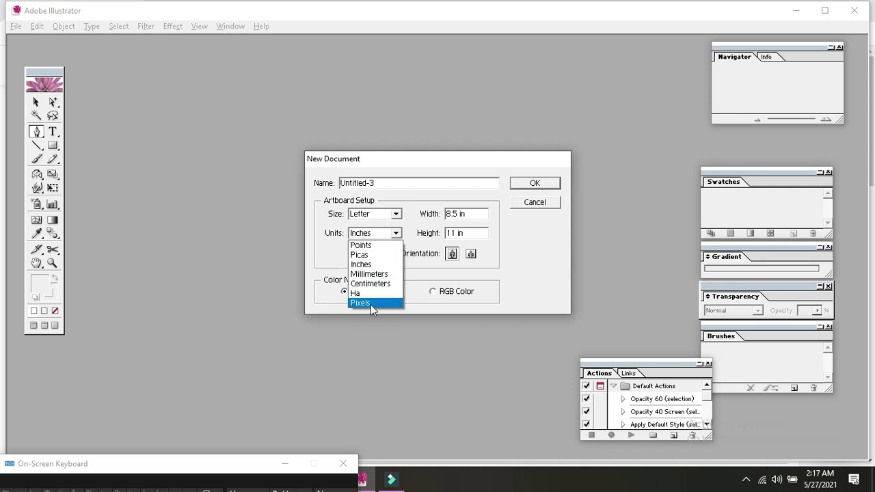
left_click(377, 234)
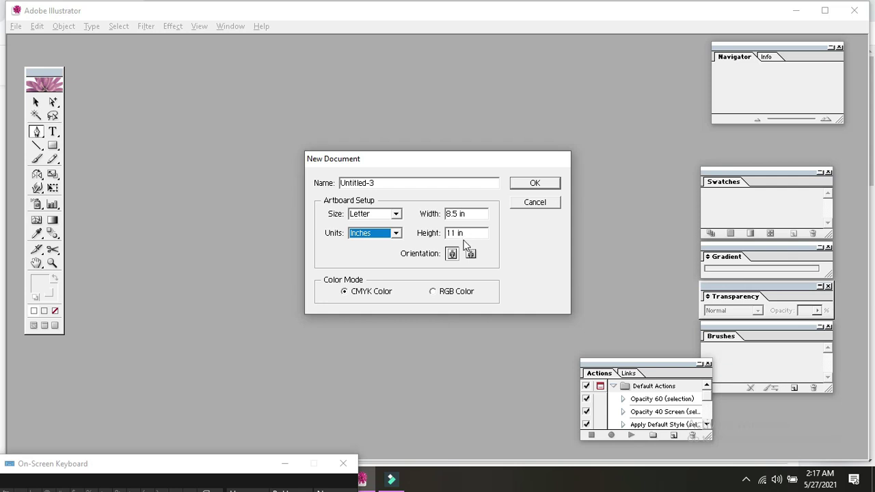
left_click(519, 183)
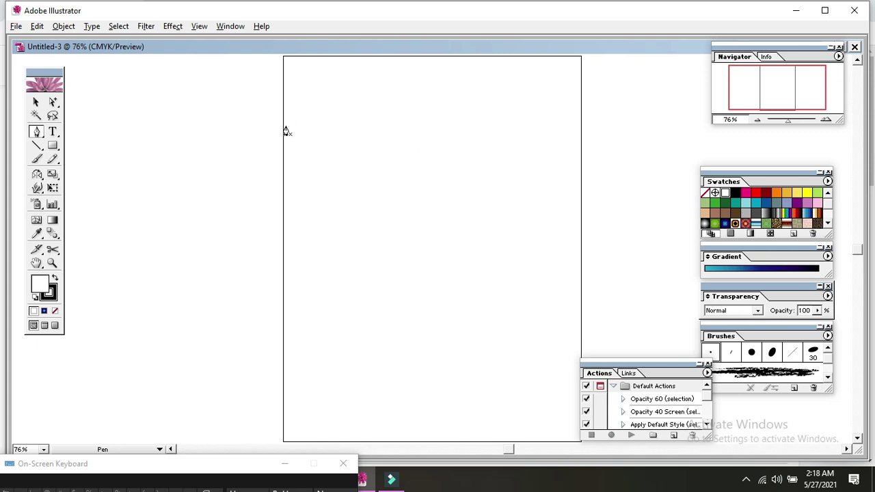
Move the Actions panel into the bottom-right corner
left_click_drag(640, 367, 722, 391)
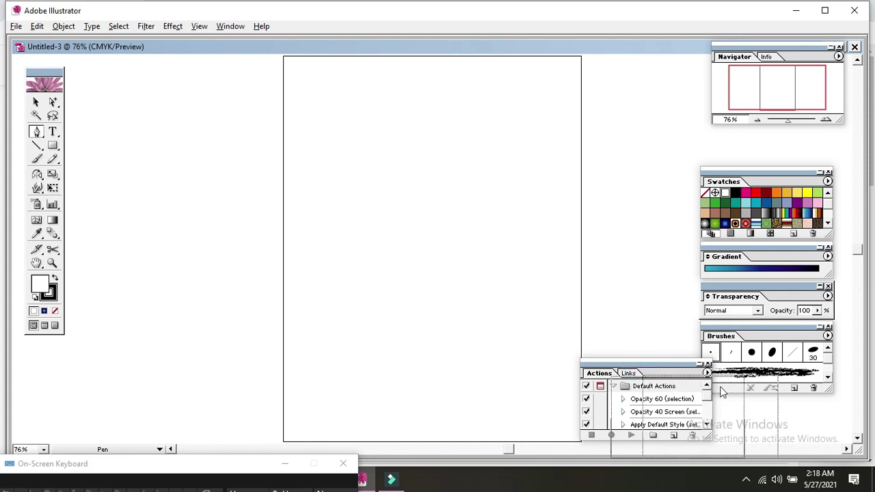
left_click_drag(722, 391, 788, 239)
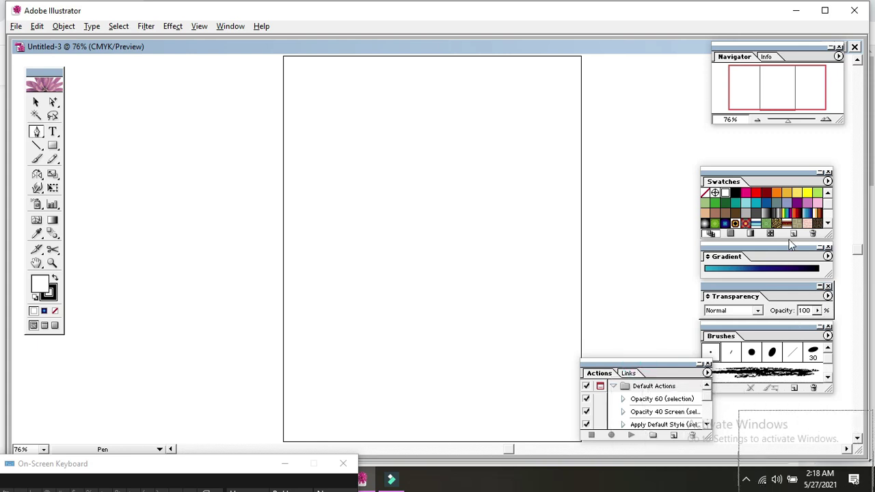
left_click_drag(760, 181, 785, 145)
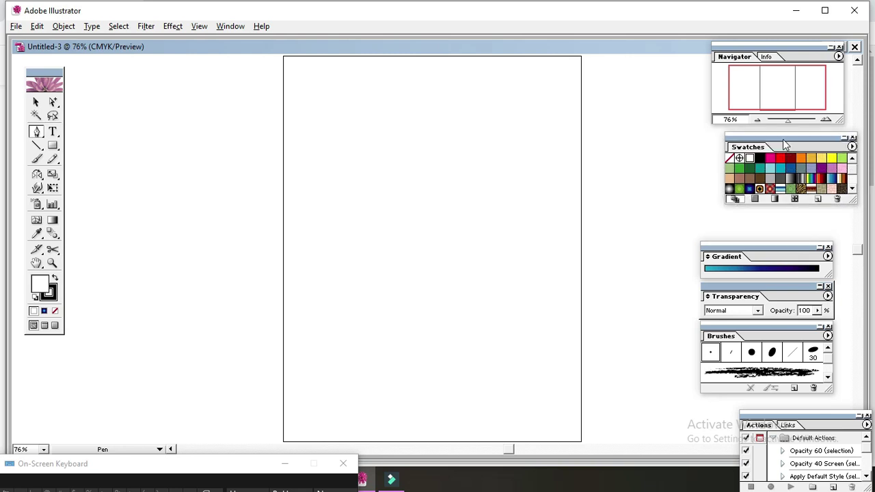
Close the Swatches, Gradient, Transparency, Actions, Brushes and Navigator panels
left_click(852, 138)
left_click(828, 247)
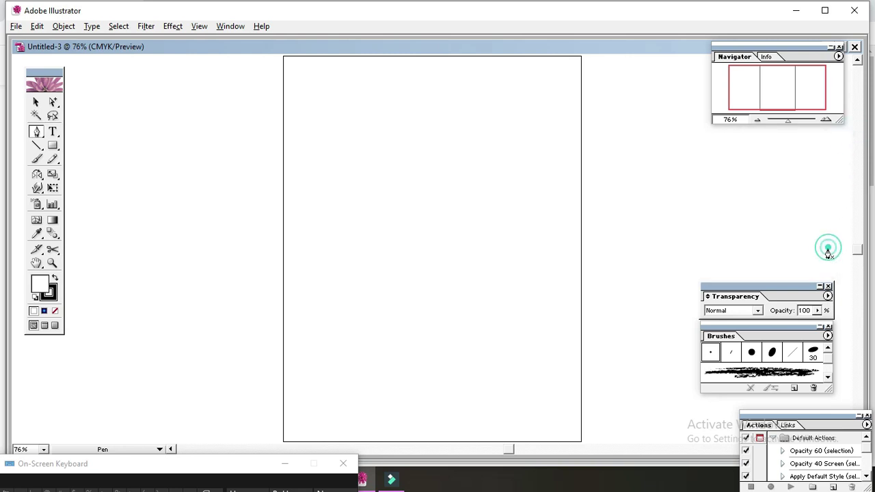
left_click(827, 286)
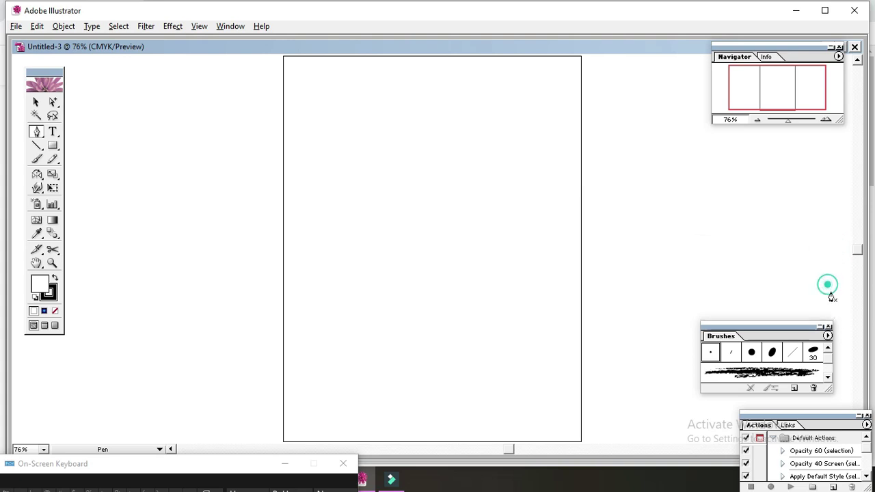
left_click(867, 415)
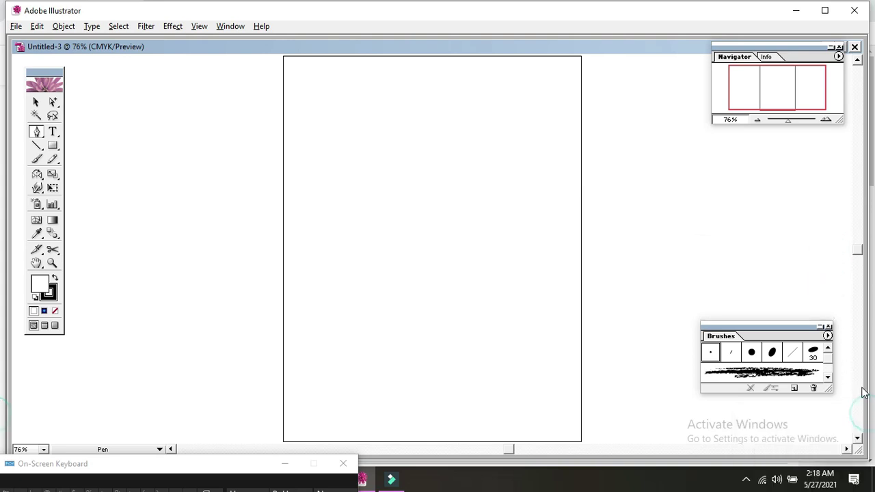
left_click(828, 326)
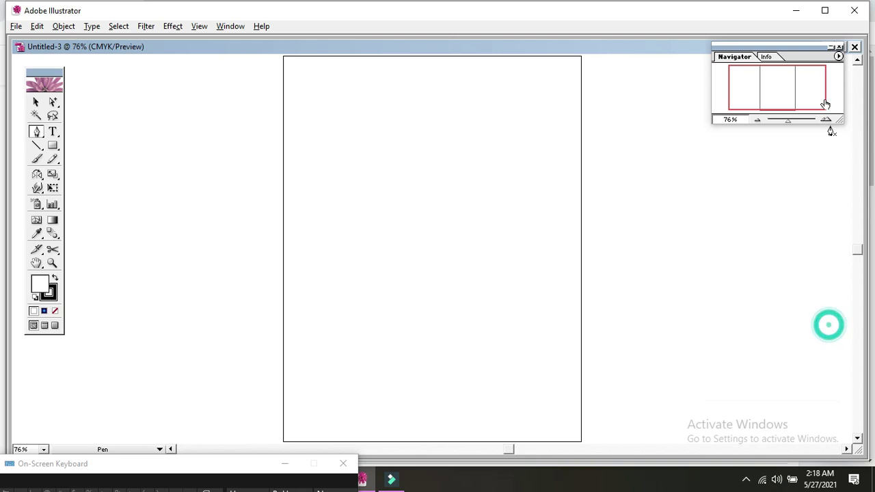
left_click(840, 47)
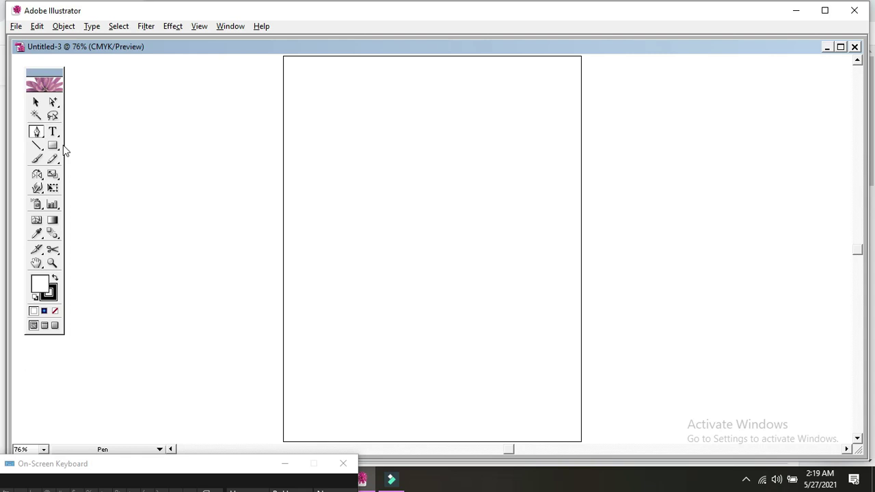
Hide the toolbox with Tab, leaving only the blank Untitled-3 page
key("Tab")
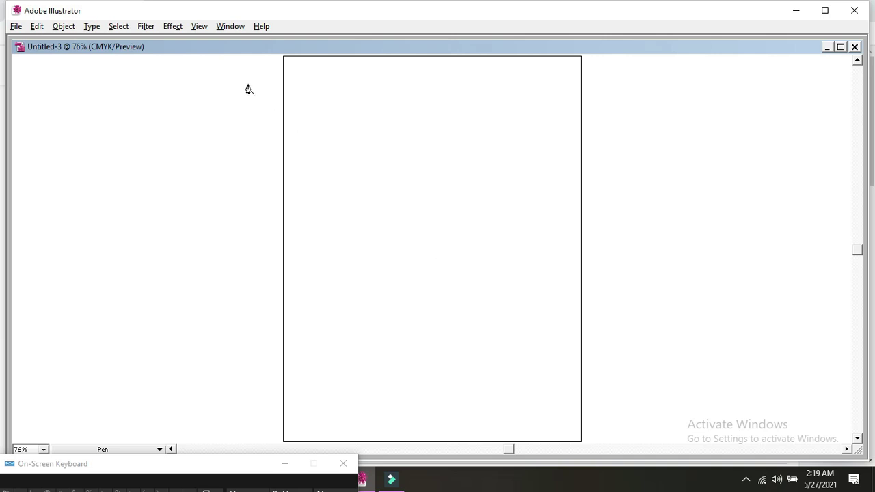
Place an anchor point near the page top, zoom out to 25%, and restore the toolbox
left_click(200, 27)
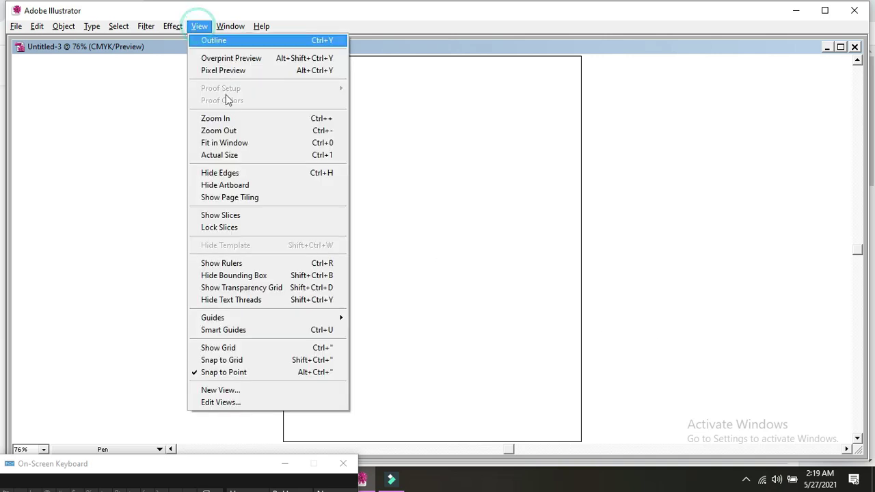
left_click(451, 116)
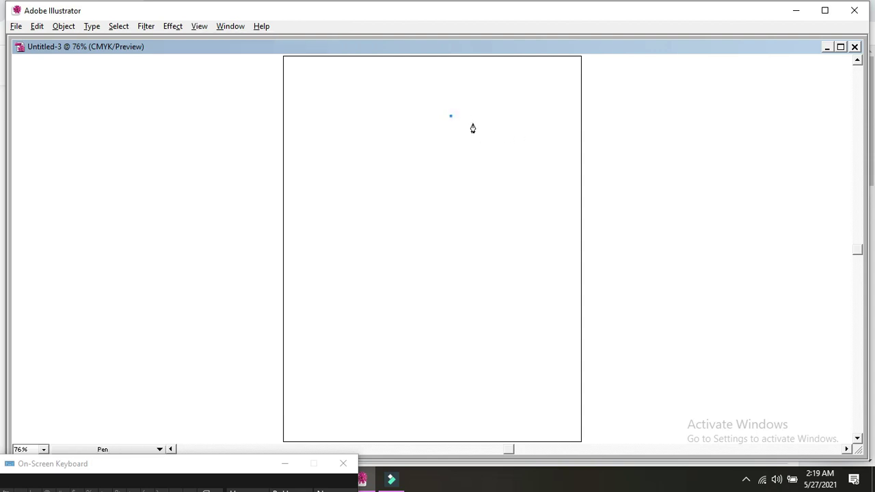
key("v")
key("ctrl+minus")
key("ctrl+minus")
key("ctrl+minus")
key("ctrl+plus")
key("ctrl+plus")
key("ctrl+plus")
key("ctrl+plus")
key("ctrl+minus")
key("ctrl+plus")
key("ctrl+minus")
key("ctrl+minus")
key("ctrl+minus")
key("ctrl+minus")
key("p")
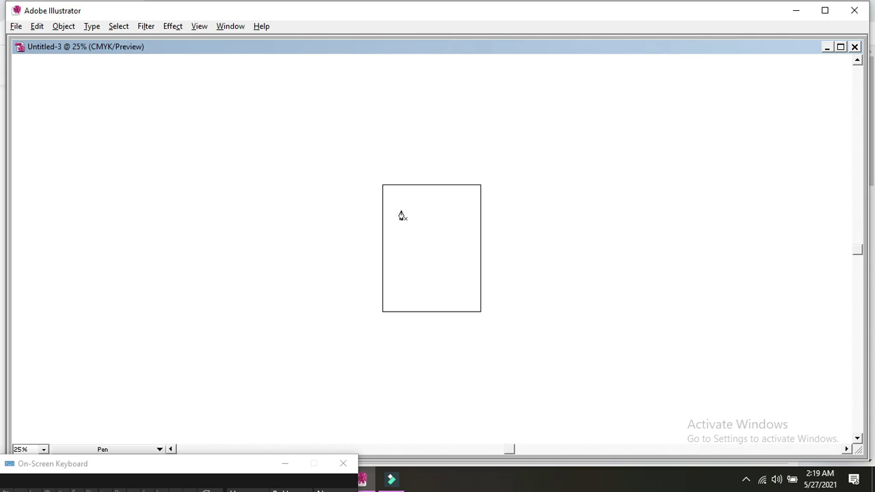
key("Tab")
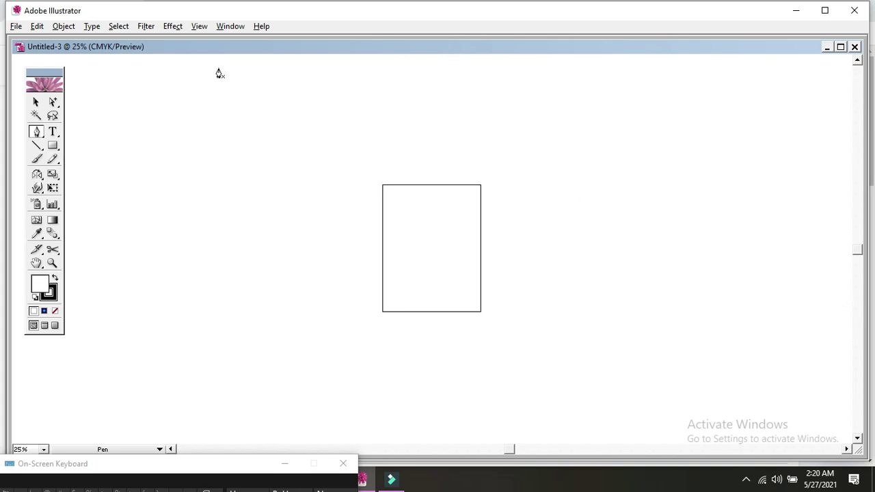
Show the Actions panel again and move it up and left
left_click(231, 31)
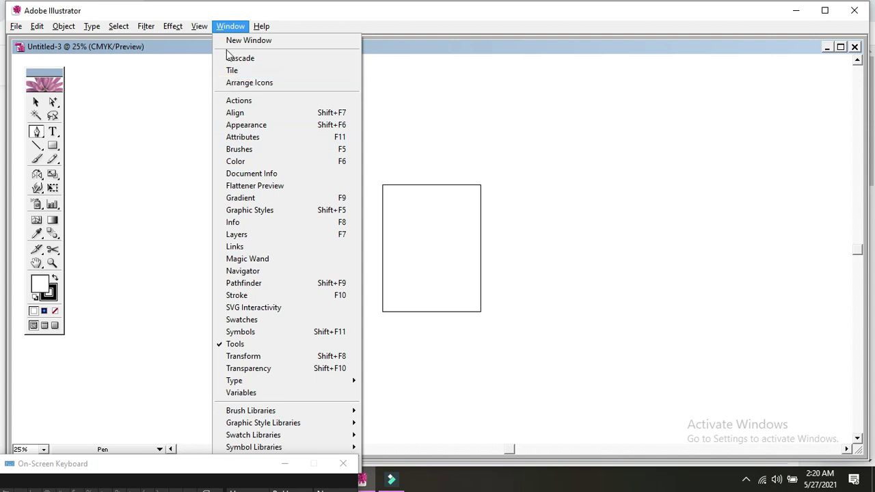
left_click(274, 100)
left_click_drag(807, 416, 768, 368)
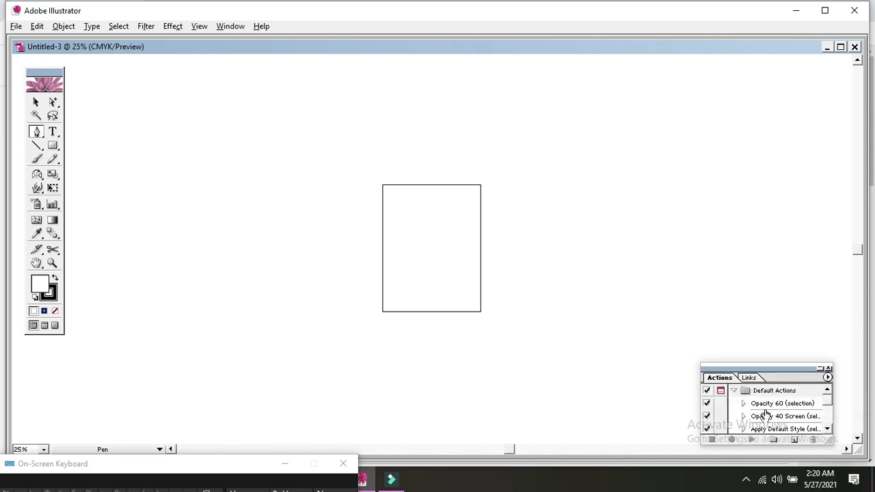
Show the Align and Appearance panels, moving Appearance/Layers off the Actions panel
left_click(228, 28)
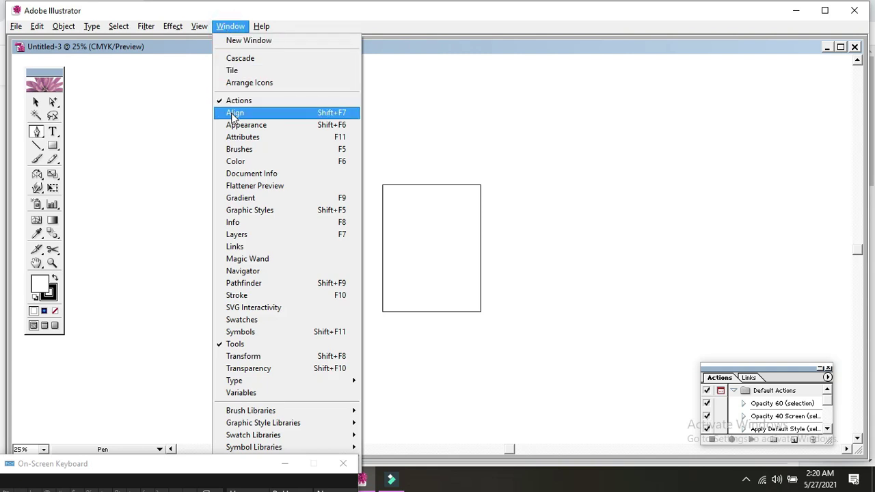
left_click(232, 115)
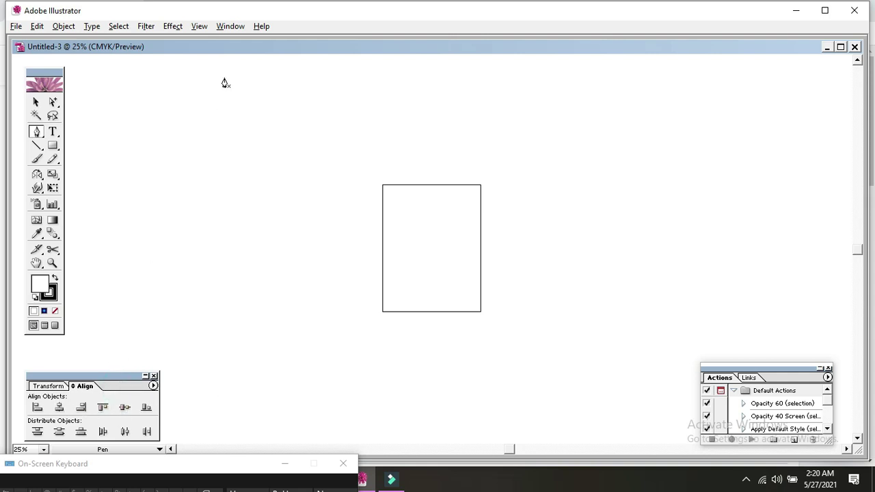
left_click(244, 26)
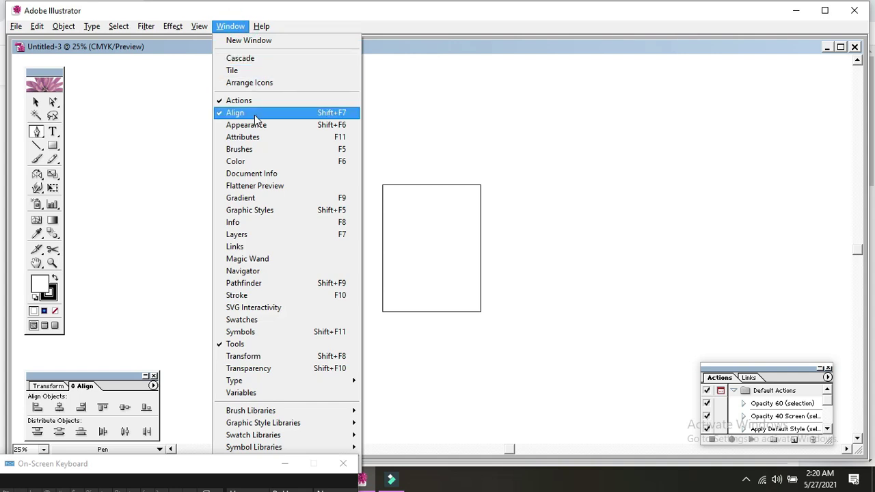
left_click(254, 125)
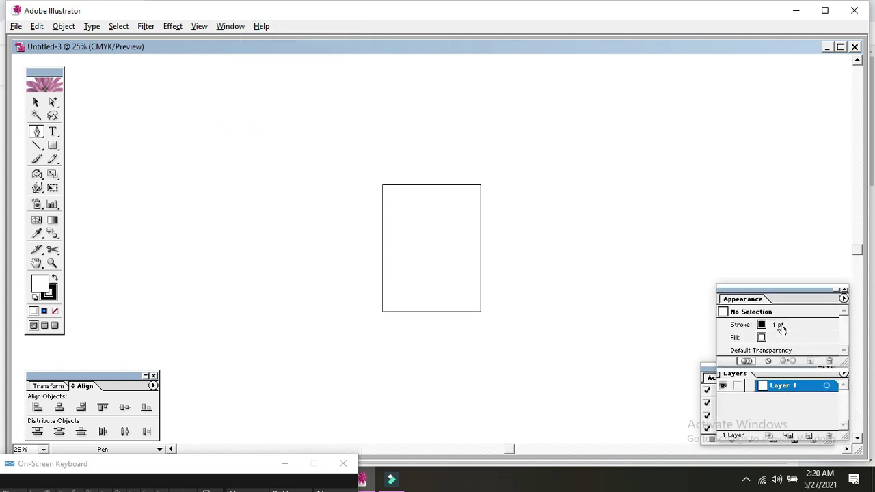
left_click_drag(781, 298, 650, 223)
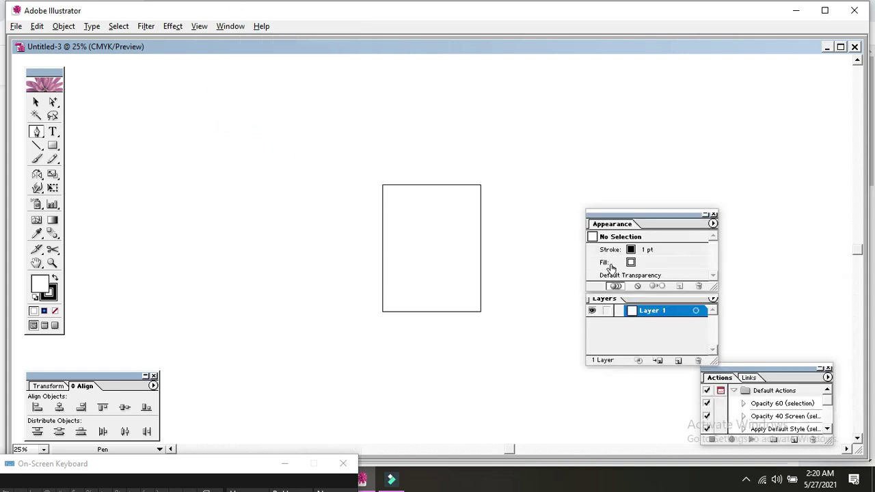
Show the Attributes panel and view the Document Info panel
left_click(231, 27)
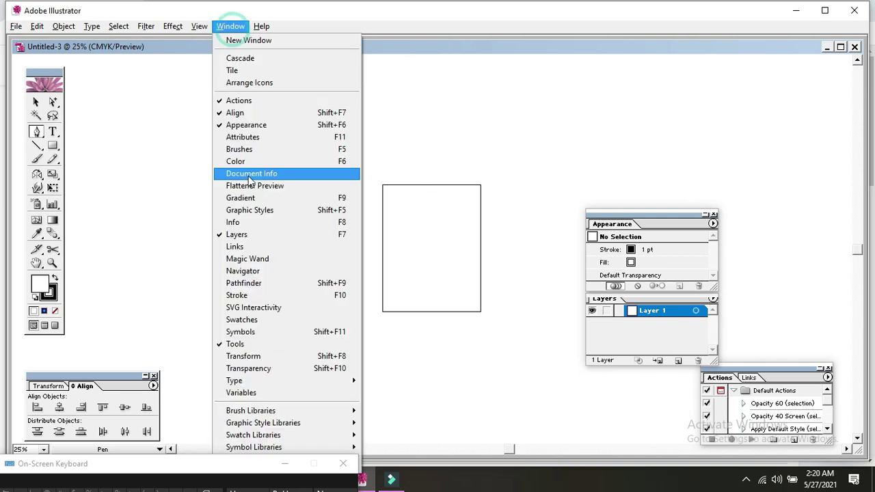
left_click(246, 140)
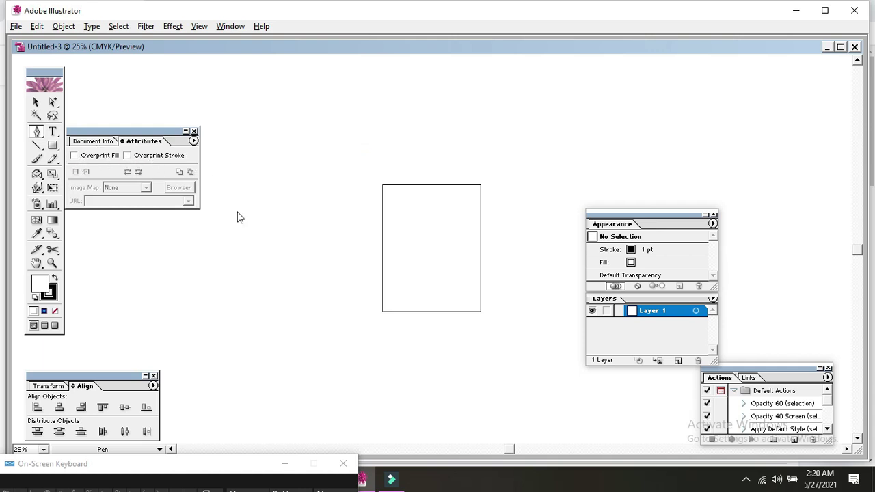
left_click(93, 140)
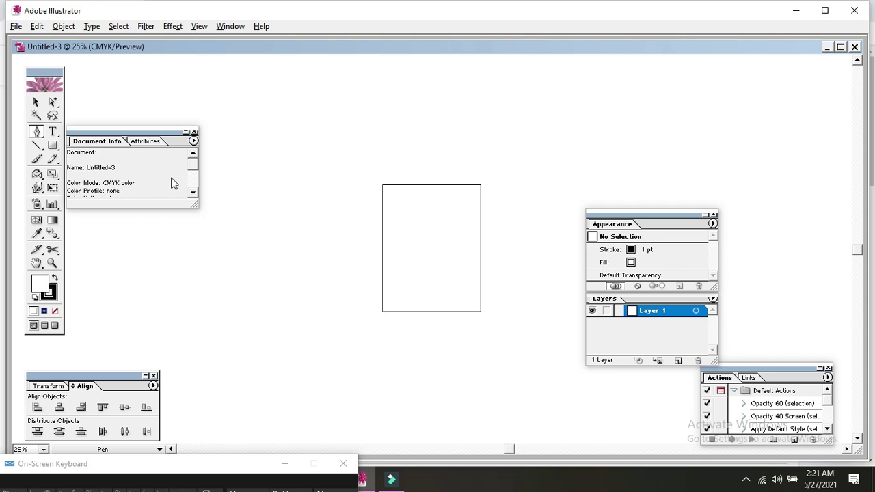
mouse_move(192, 169)
left_mouse_down()
mouse_move(197, 187)
mouse_move(193, 179)
left_mouse_up()
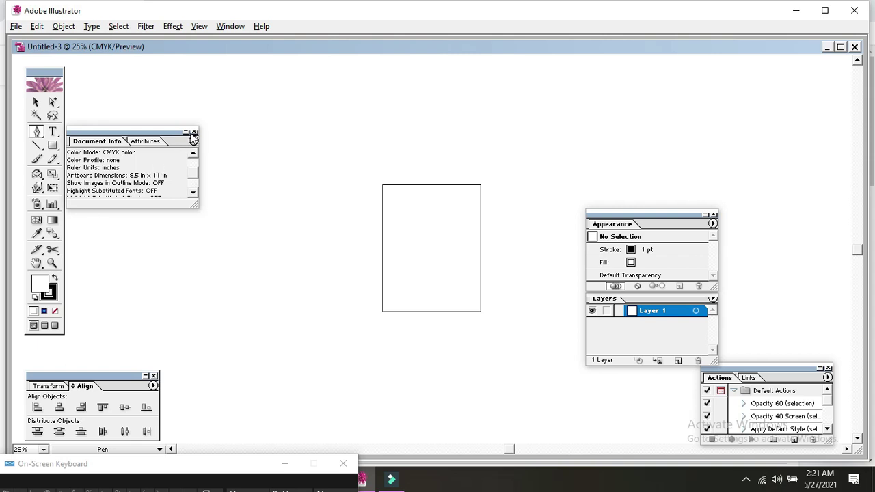
left_click(221, 27)
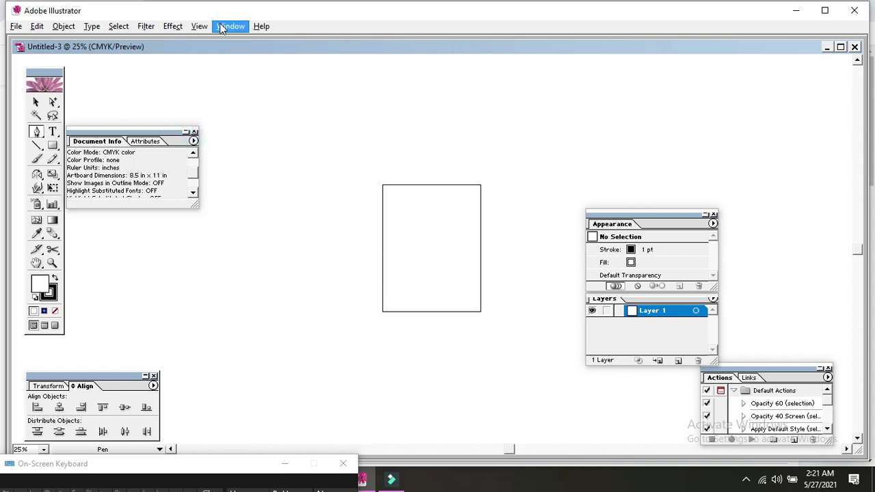
left_click(194, 132)
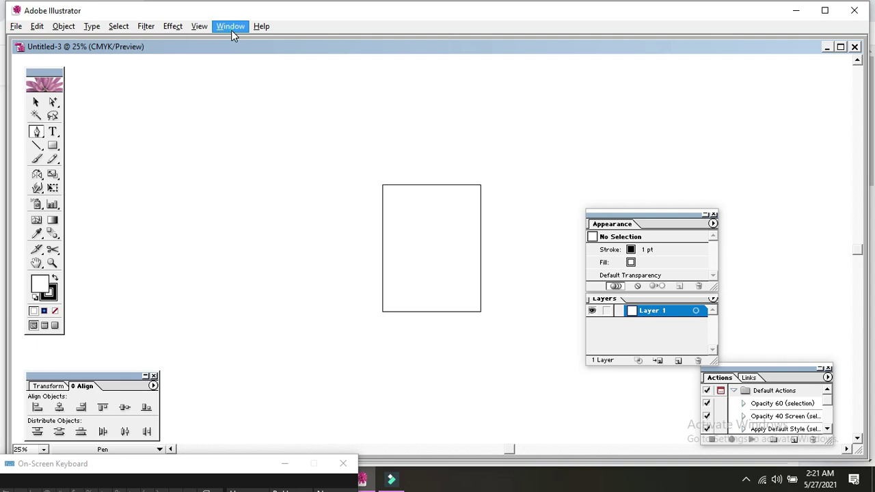
Show the Brushes, Color and Document Info panels
left_click(231, 27)
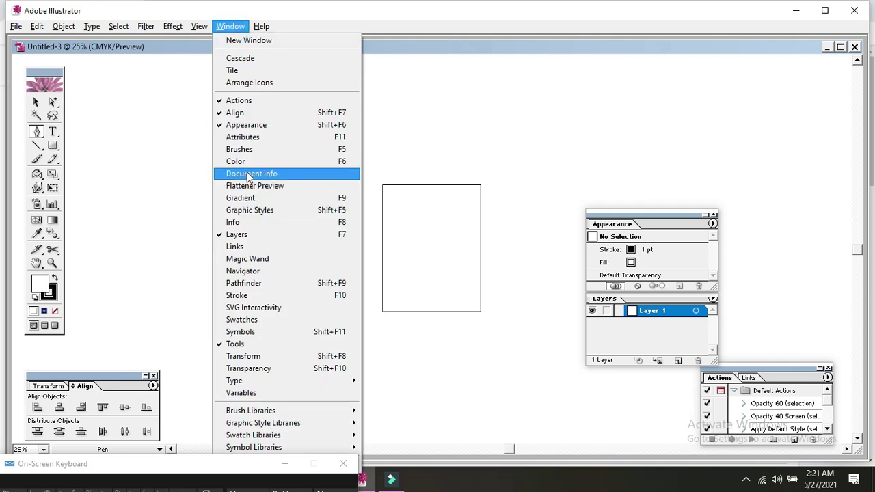
left_click(244, 151)
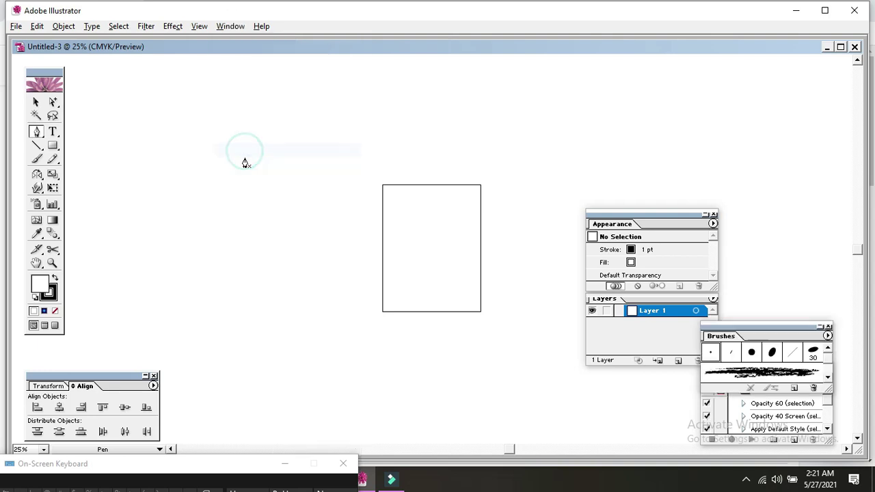
left_click(226, 30)
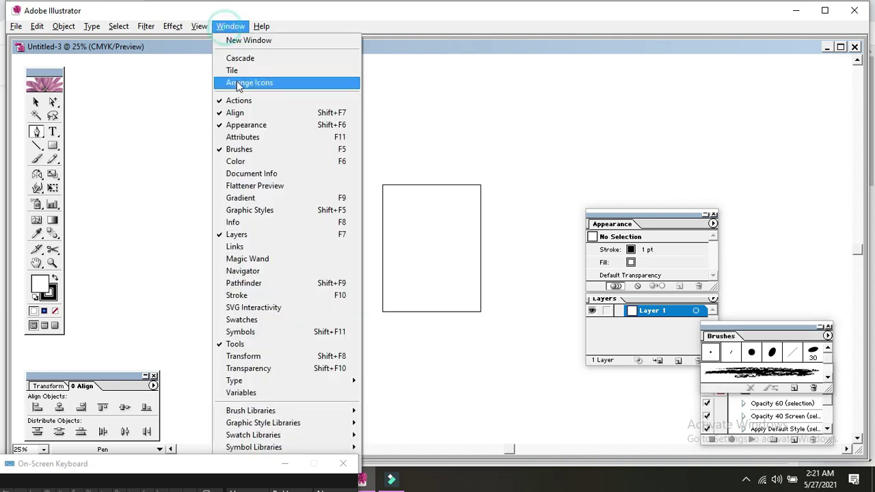
left_click(243, 164)
left_click(230, 26)
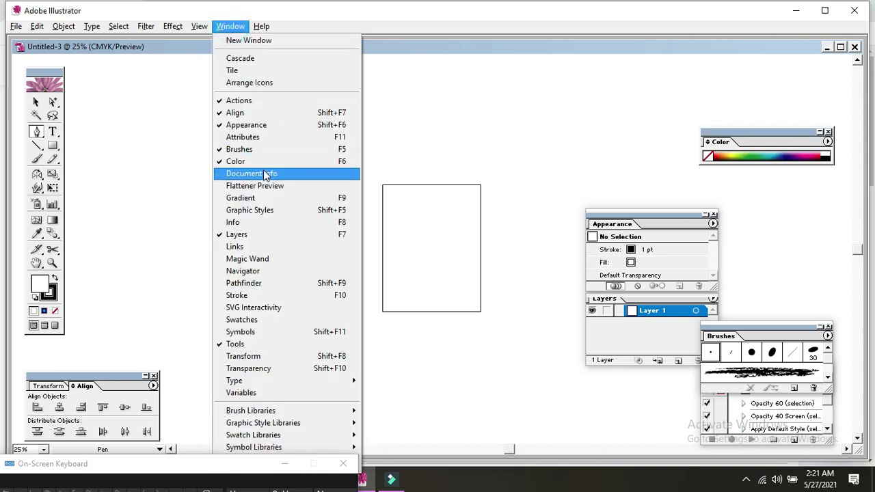
left_click(263, 173)
Show the Flattener Preview panel, refresh its preview, and show the Gradient panel
left_click(231, 26)
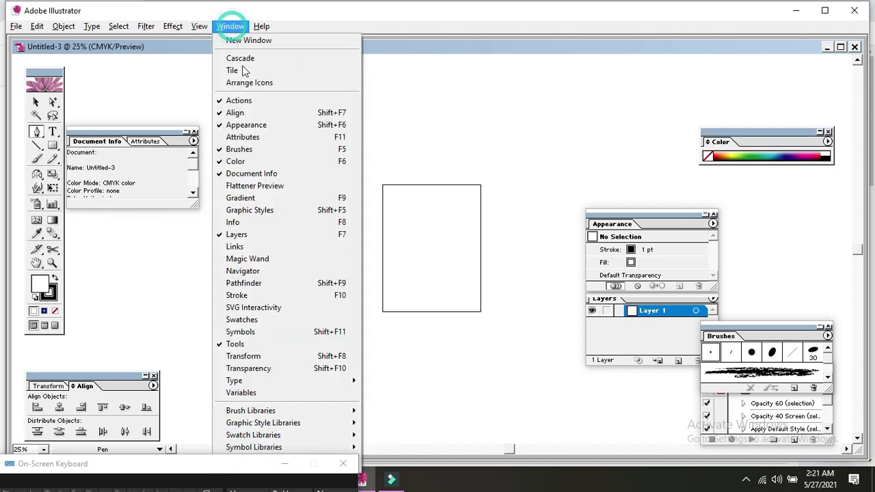
left_click(262, 185)
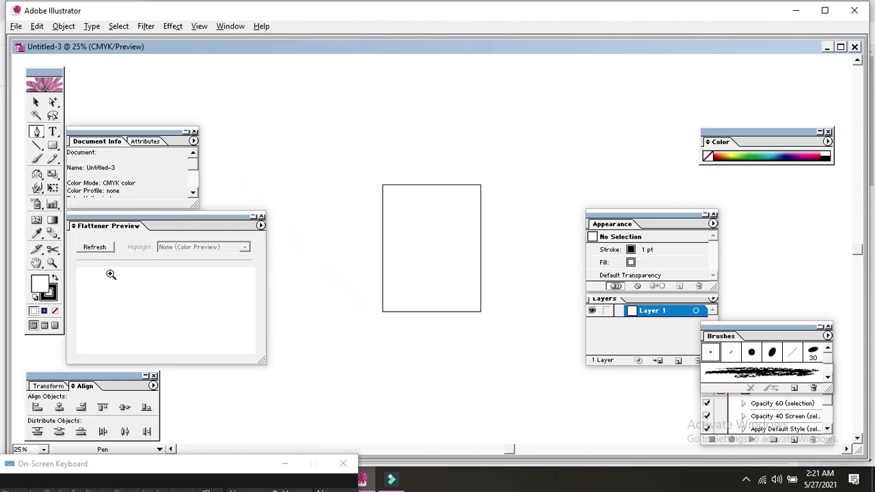
left_click(99, 250)
left_click(231, 27)
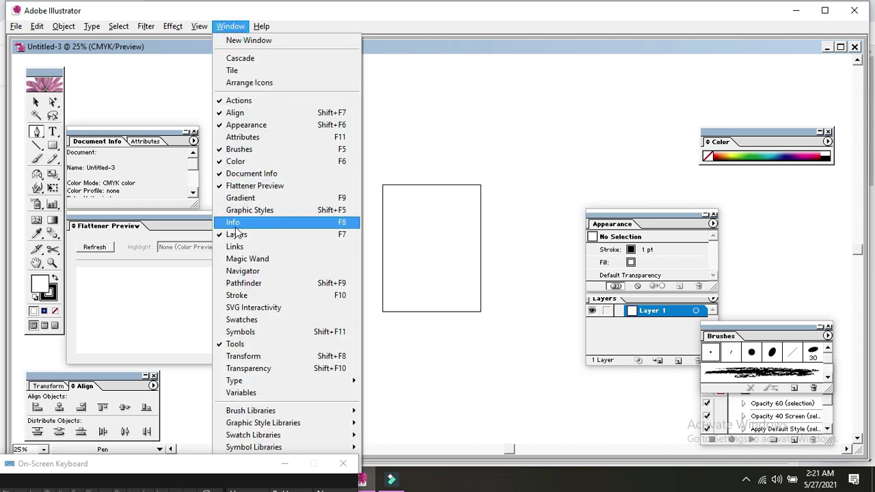
left_click(244, 202)
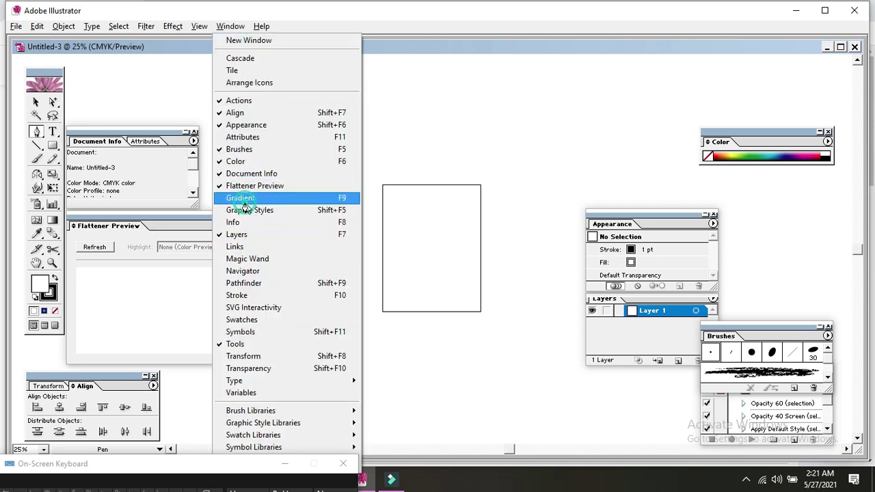
Show the Graphic Styles and Info panels
left_click(226, 31)
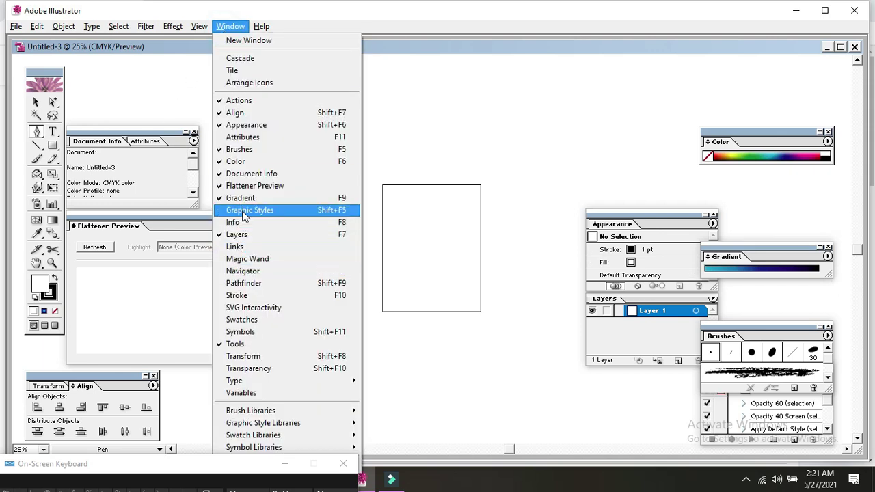
left_click(244, 211)
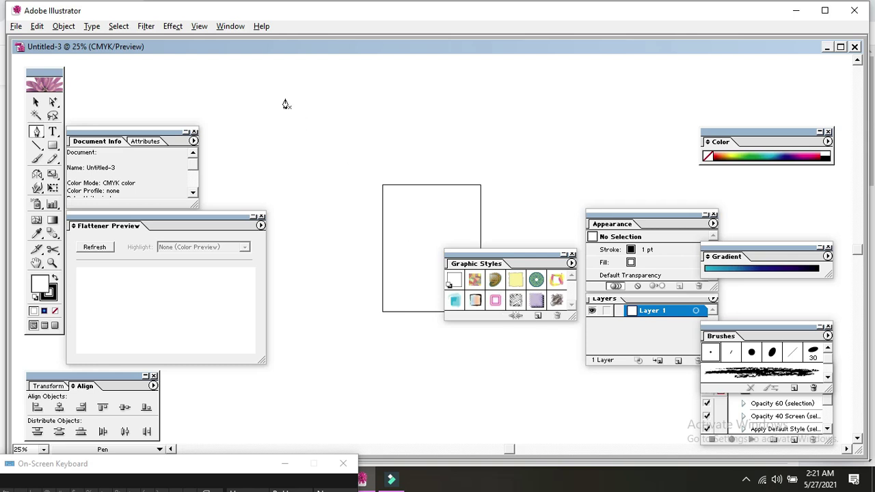
left_click(227, 29)
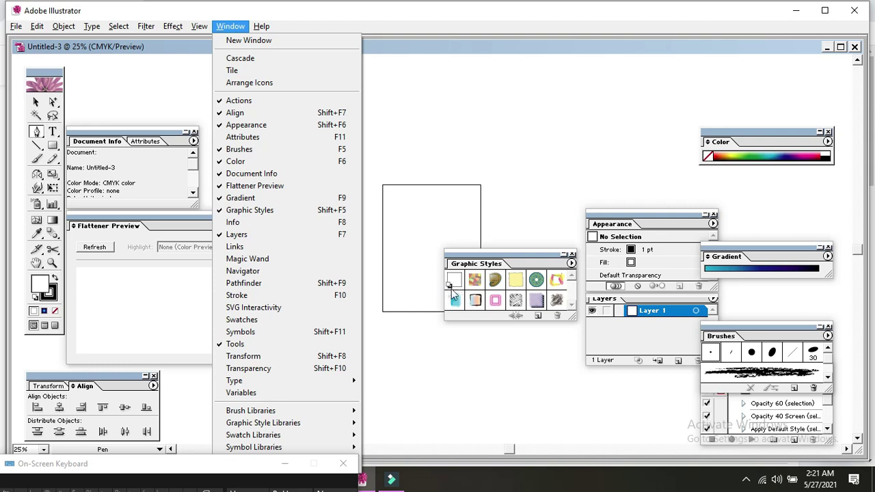
left_click(235, 224)
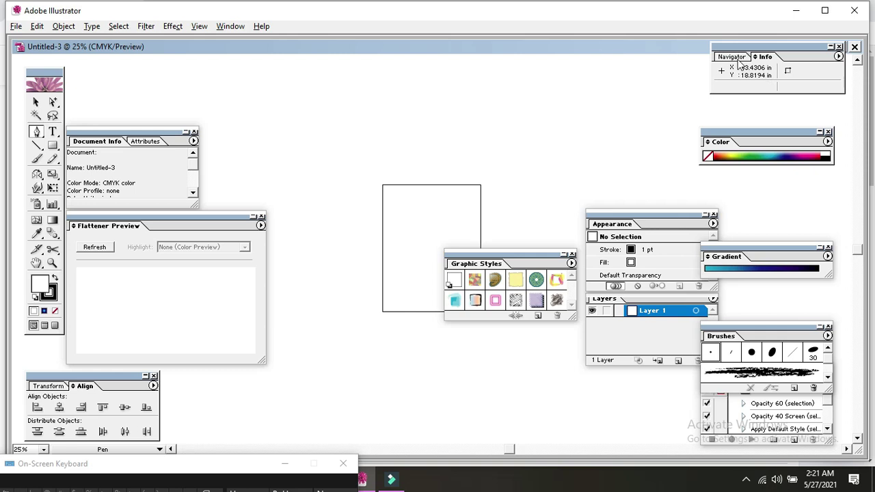
left_click(228, 27)
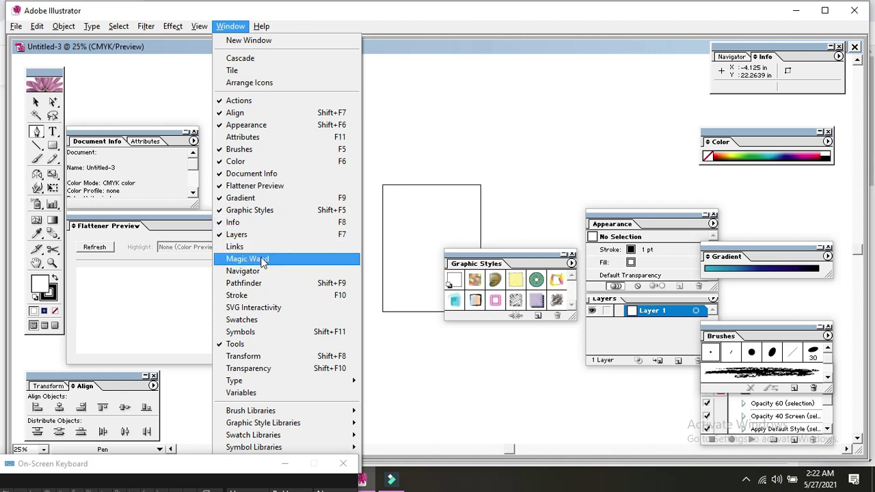
Show the Pathfinder panel, dock it with Align, then separate it again
left_click(263, 283)
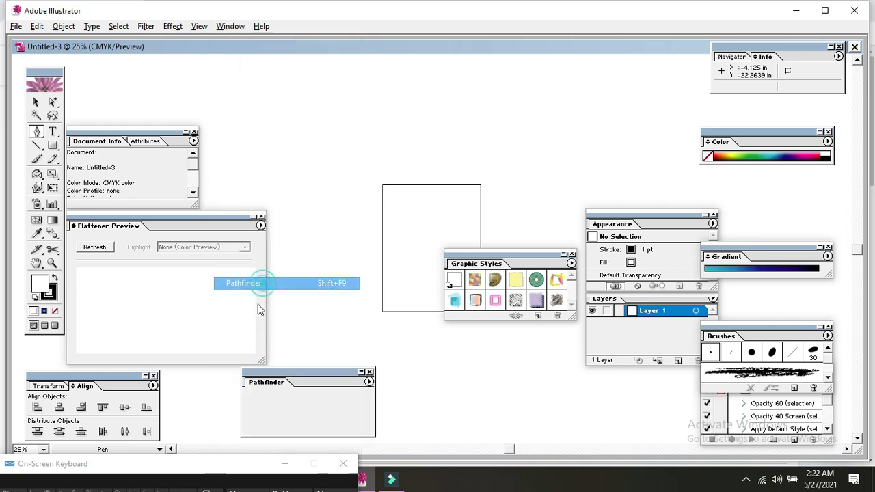
left_click(311, 375)
left_click_drag(126, 388, 136, 385)
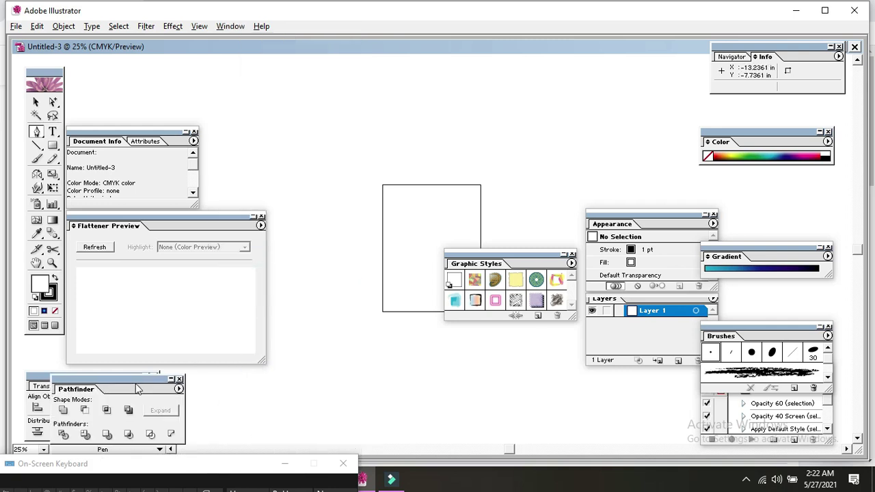
left_click_drag(136, 383, 254, 399)
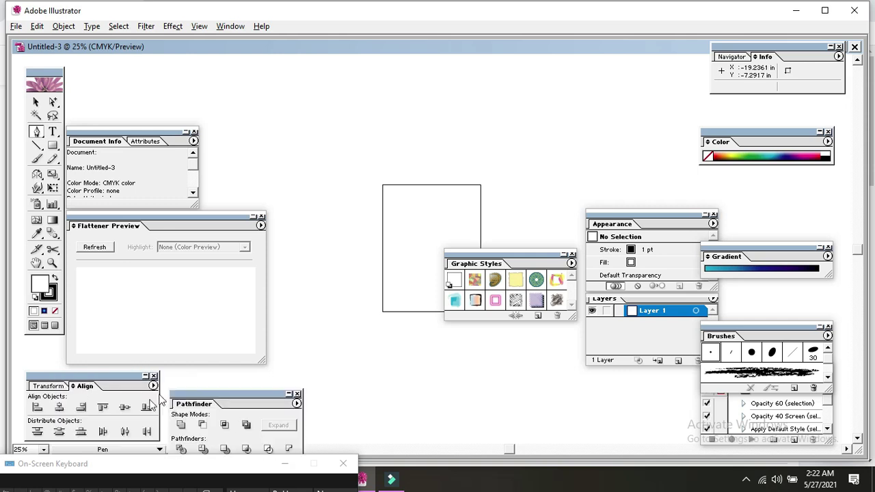
Show the Stroke panel, bring Transform to the front, and open Transparency
left_click(227, 29)
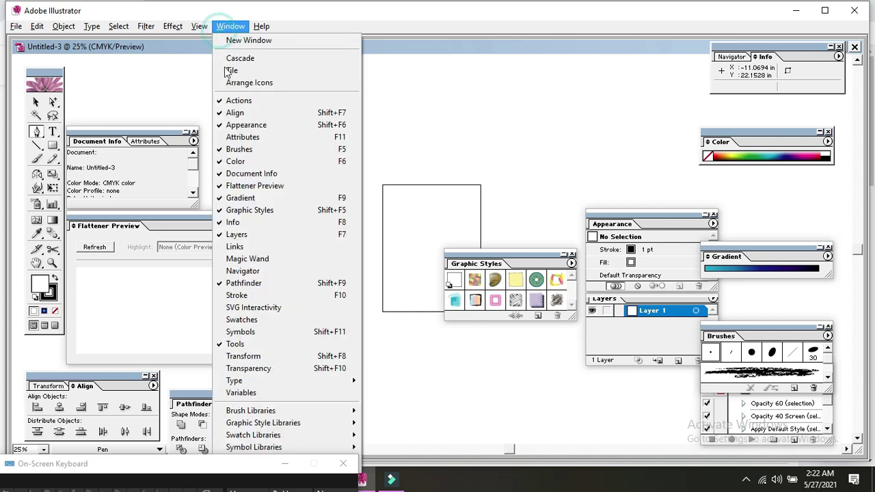
left_click(237, 295)
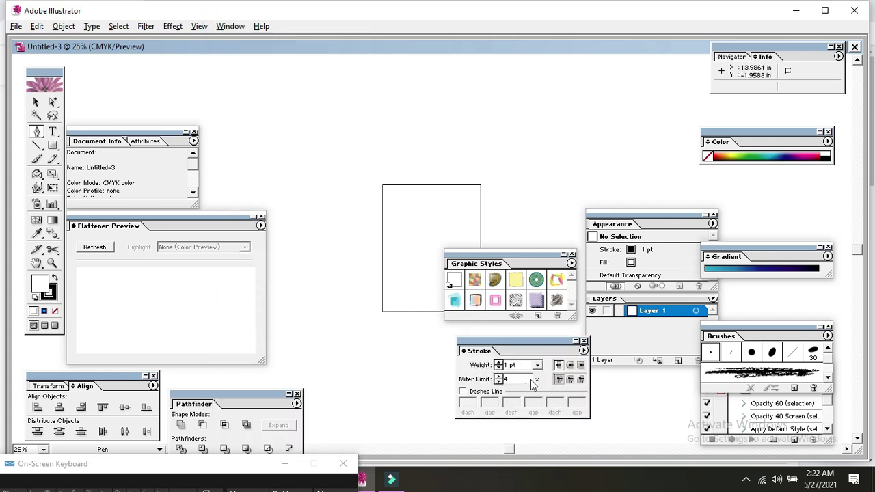
left_click(230, 27)
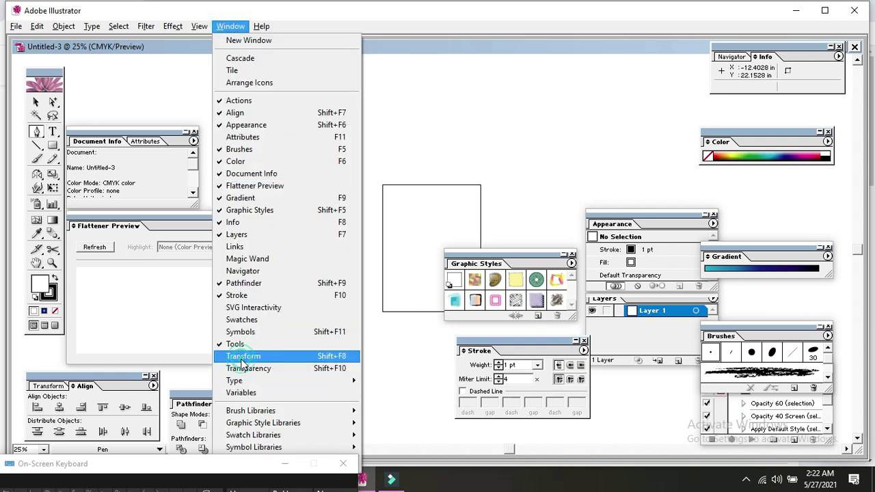
left_click(240, 356)
left_click(230, 27)
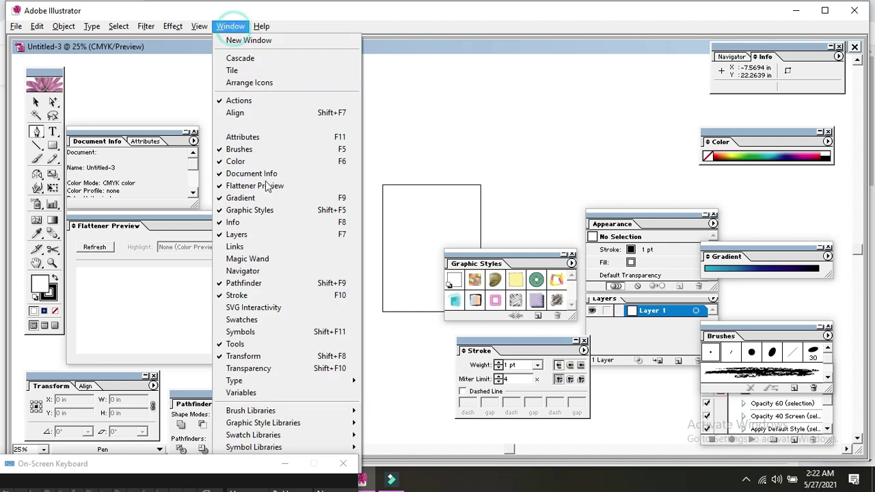
left_click(258, 368)
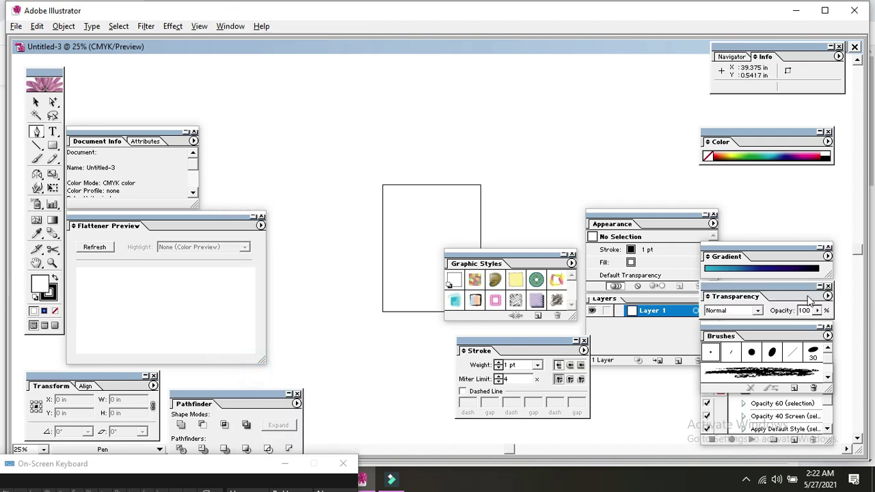
left_click(230, 27)
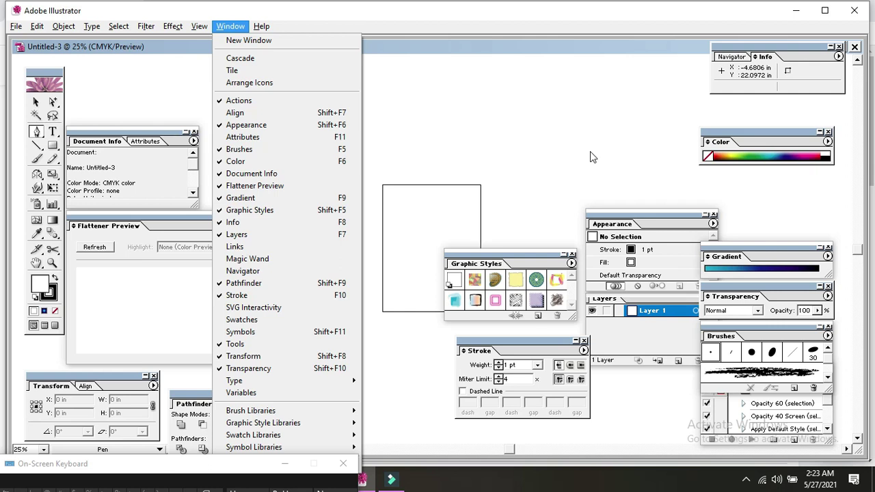
Close the panel list, then bring up the Open dialog and cancel without opening a file
left_click(599, 101)
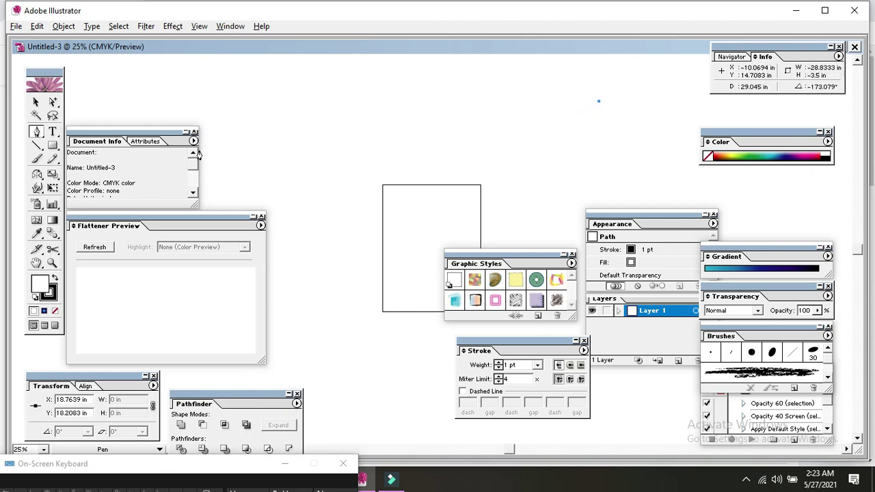
left_click(17, 29)
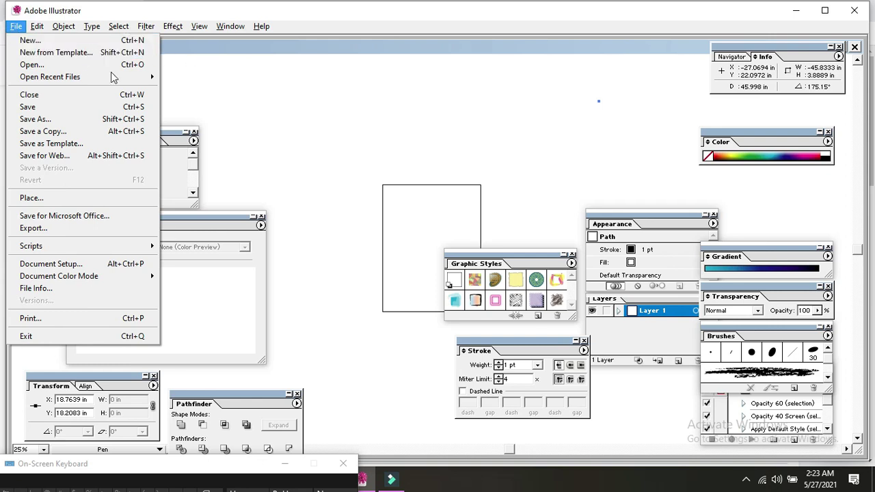
left_click(44, 65)
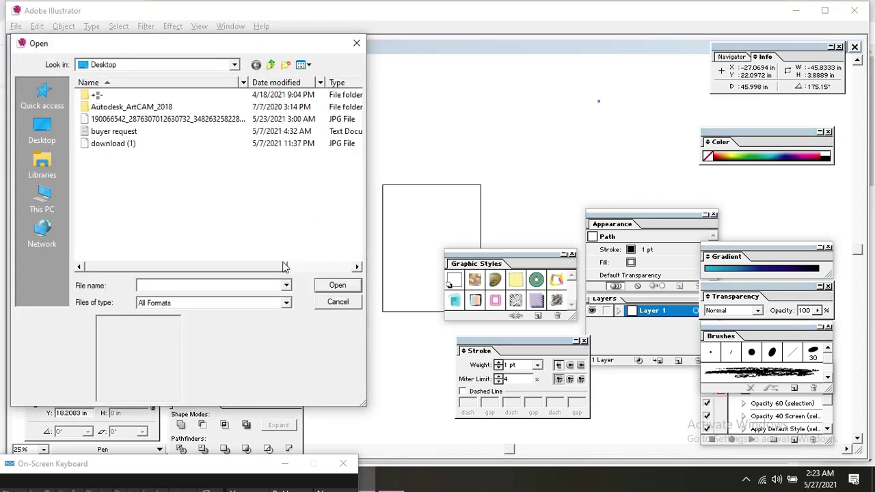
left_click(356, 43)
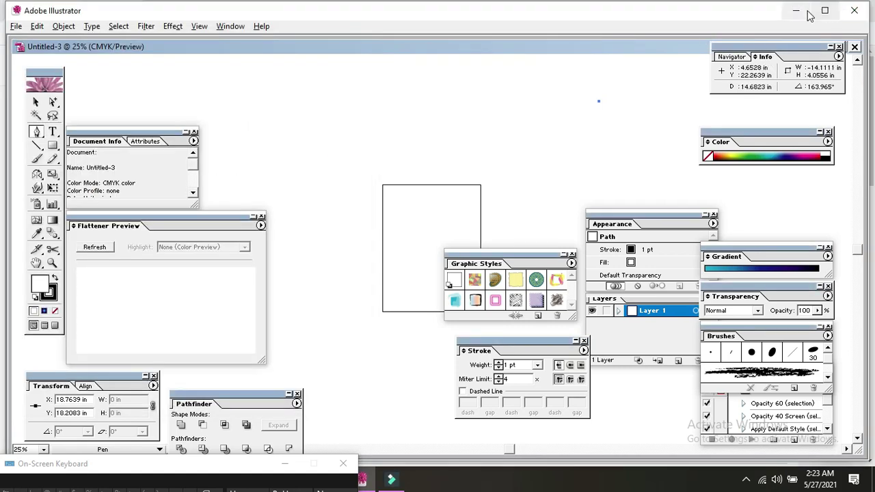
Place the desktop image download (1) onto the Untitled-3 canvas beside the rectangle
left_click(796, 13)
left_click(793, 15)
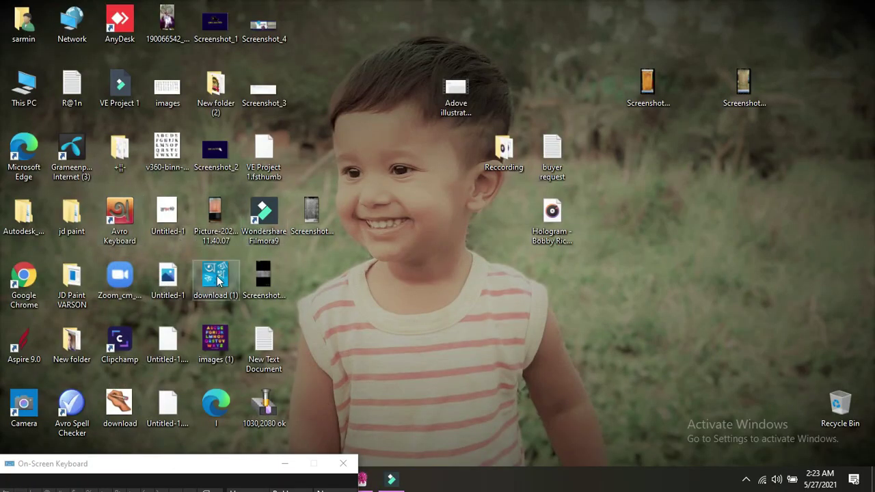
left_click(368, 482)
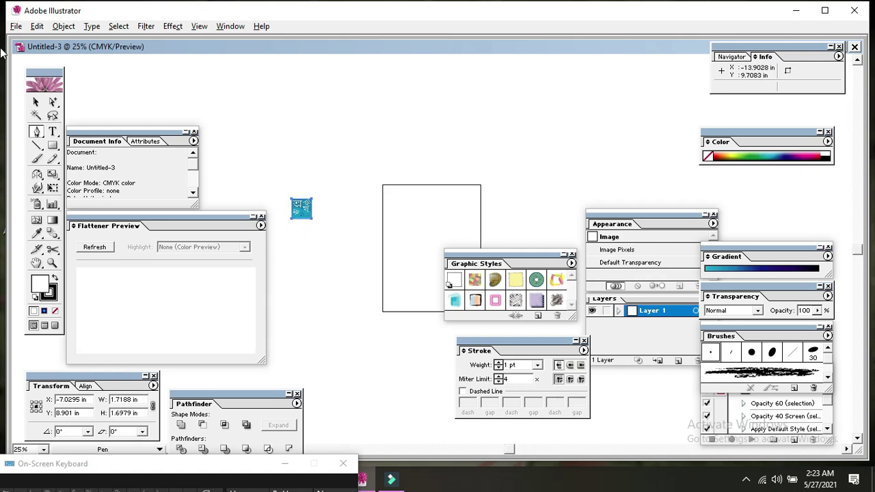
Open the File menu to get ready to place a file
left_click(16, 26)
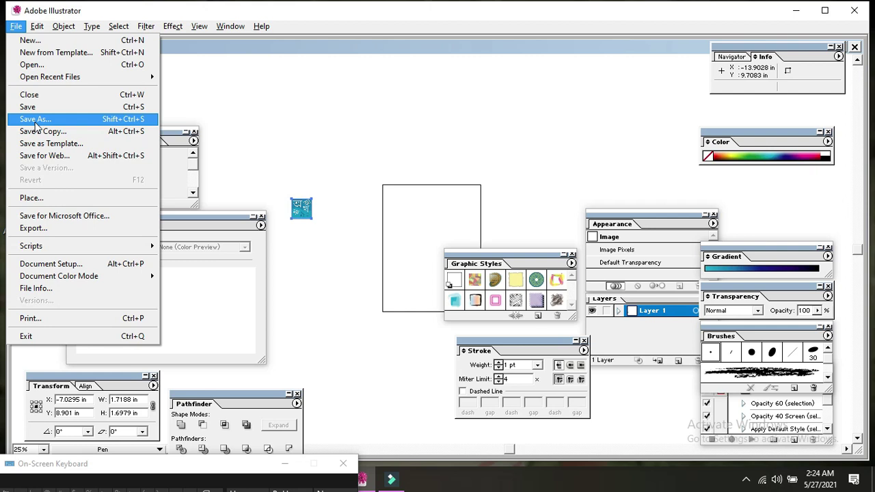
Place download (1) from the Desktop inside the empty square as a second copy
left_click(54, 198)
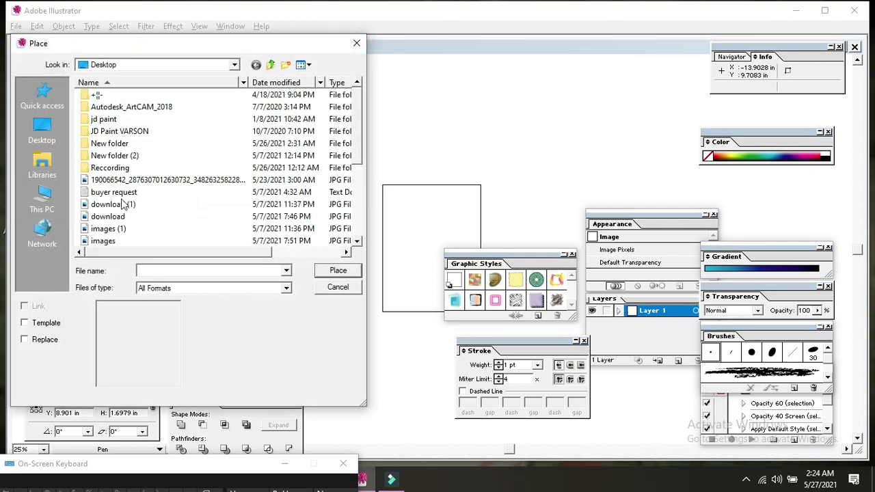
double_click(108, 156)
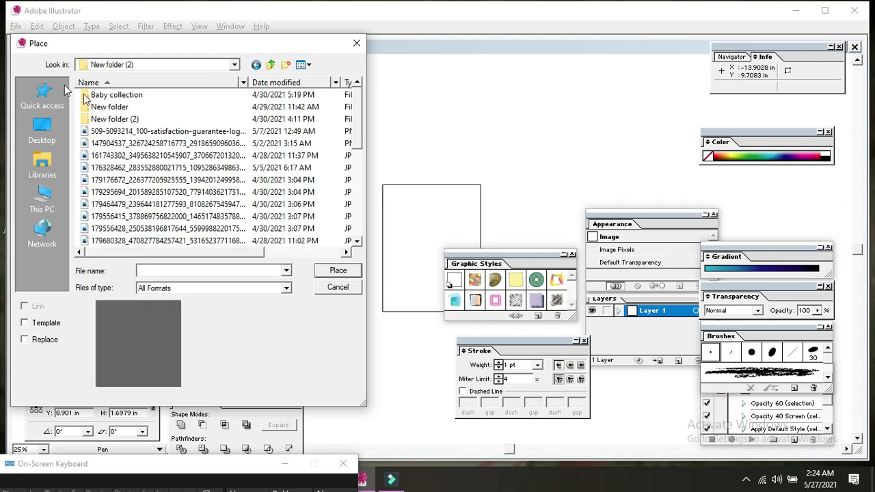
left_click(257, 65)
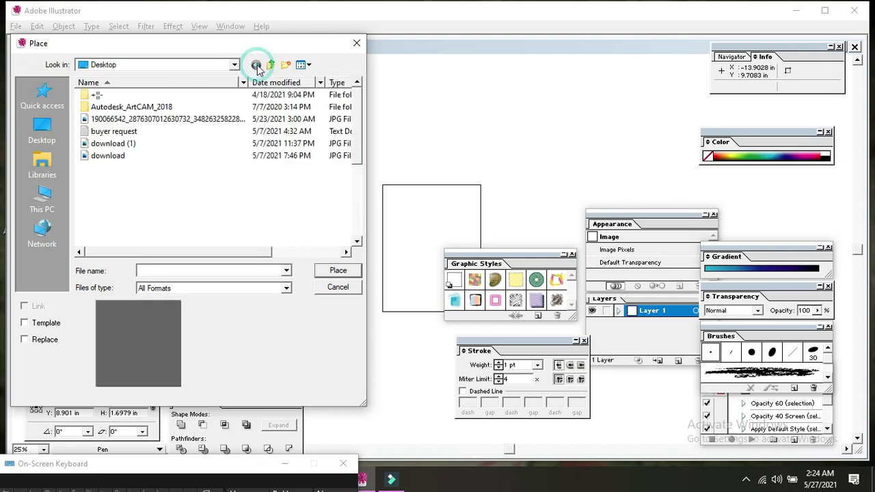
scroll(137, 140, "down", 4)
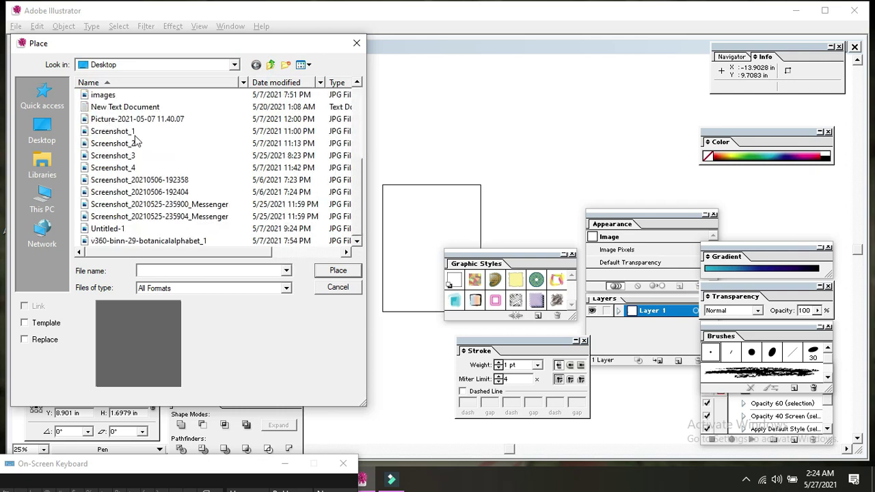
left_click(42, 130)
scroll(214, 197, "down", 5)
scroll(214, 197, "down", 2)
scroll(213, 196, "up", 1)
left_click(110, 171)
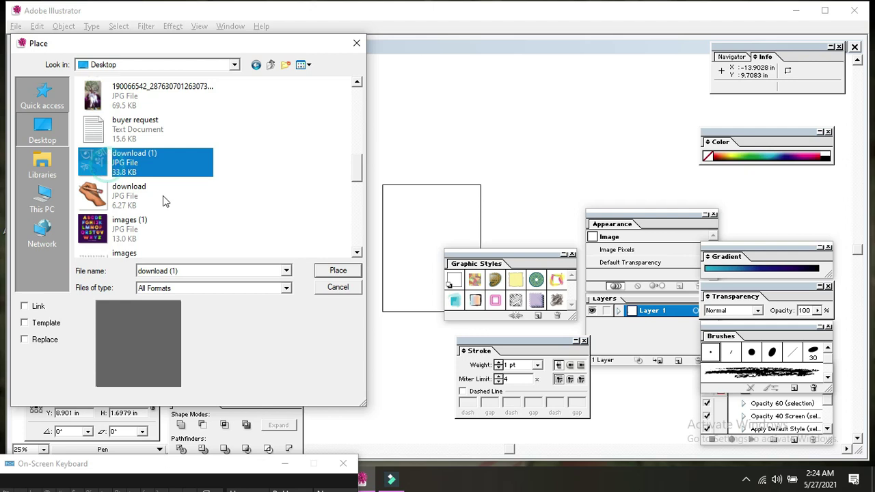
left_click(337, 271)
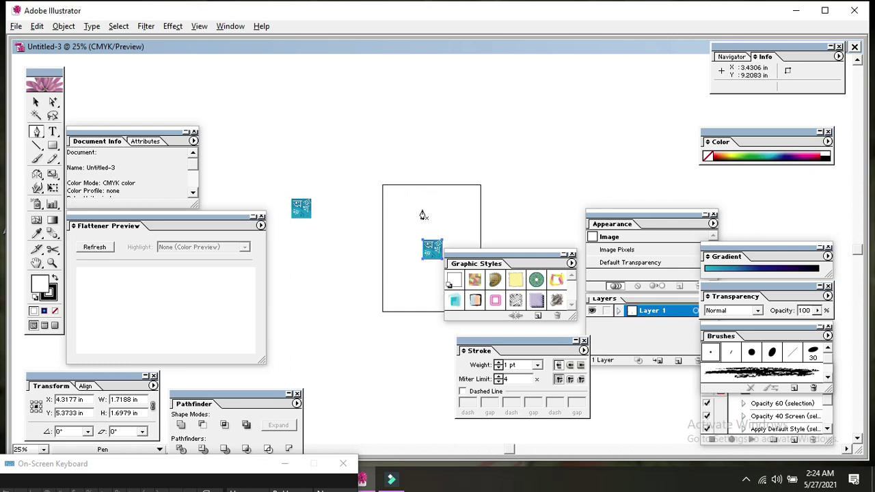
Open File > Export, cancel it without exporting, then reopen the File menu
left_click(16, 26)
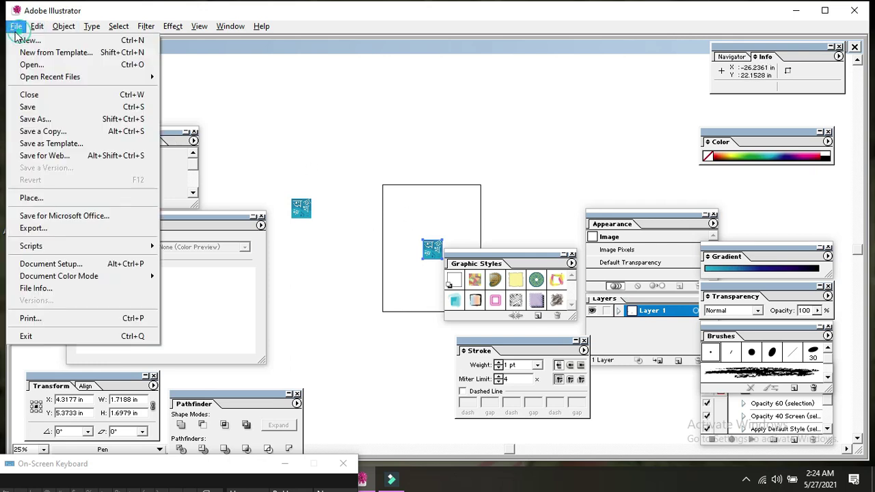
left_click(34, 228)
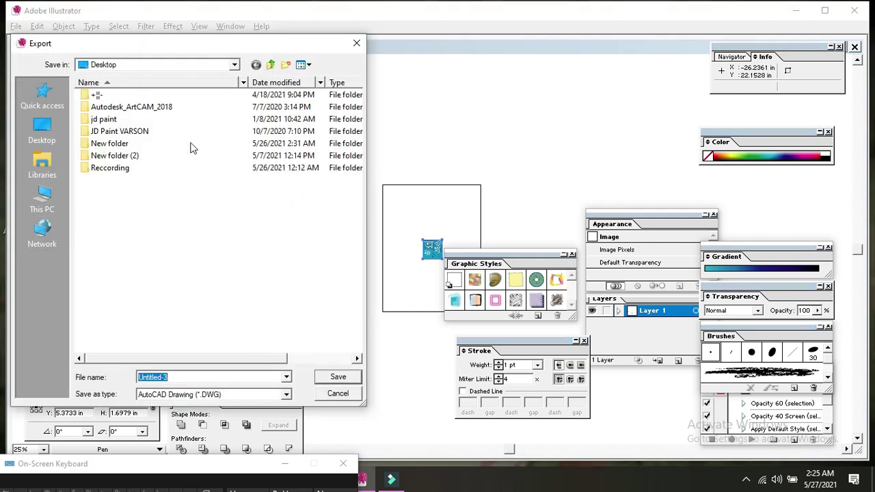
left_click(338, 394)
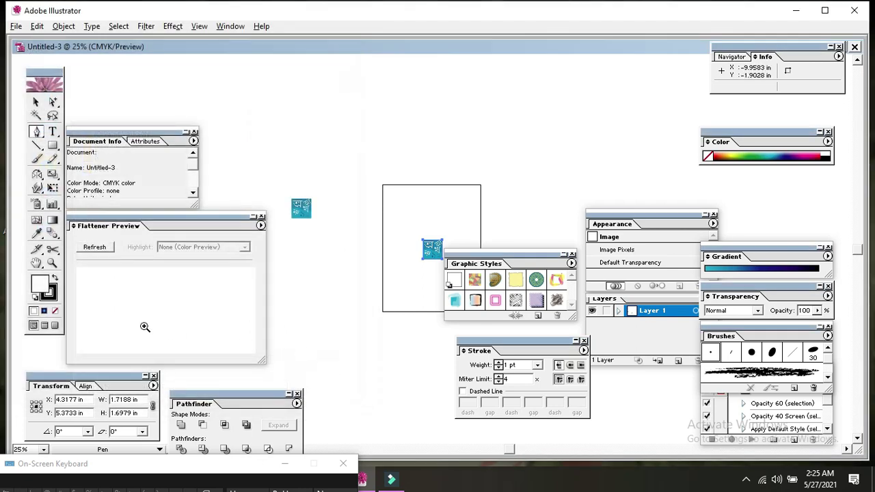
left_click(15, 26)
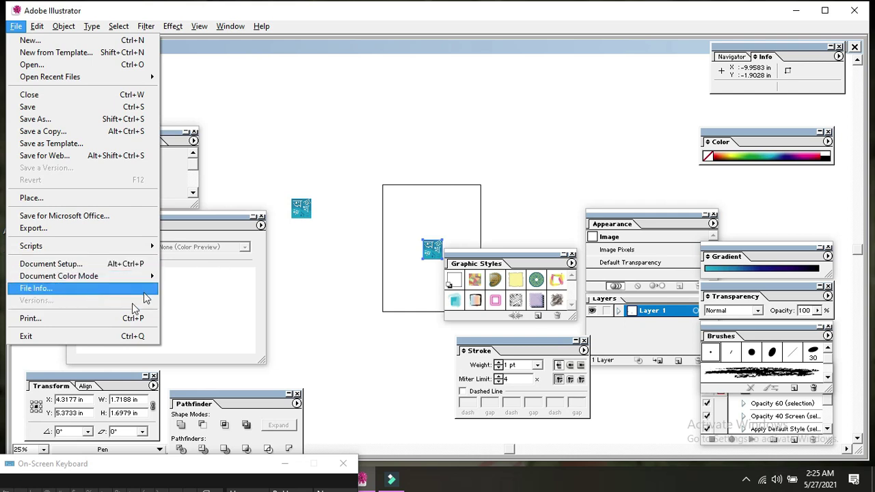
Close the File menu and open the Edit menu
left_click(37, 26)
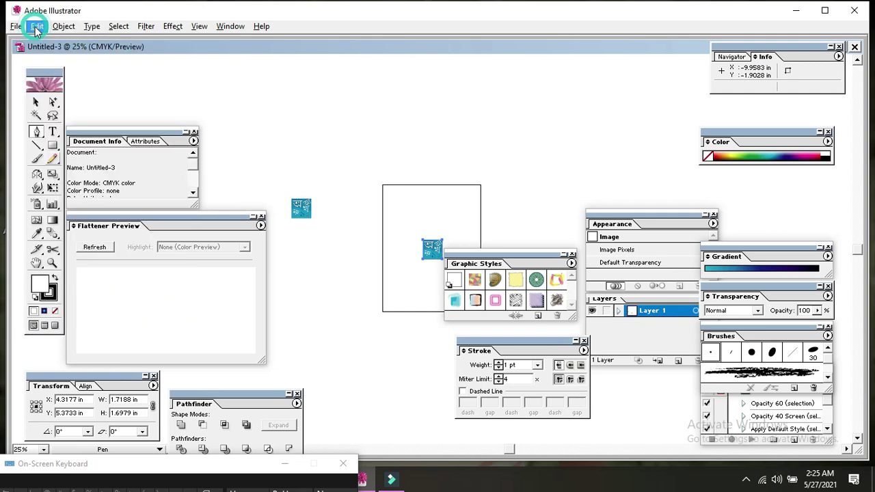
left_click(36, 26)
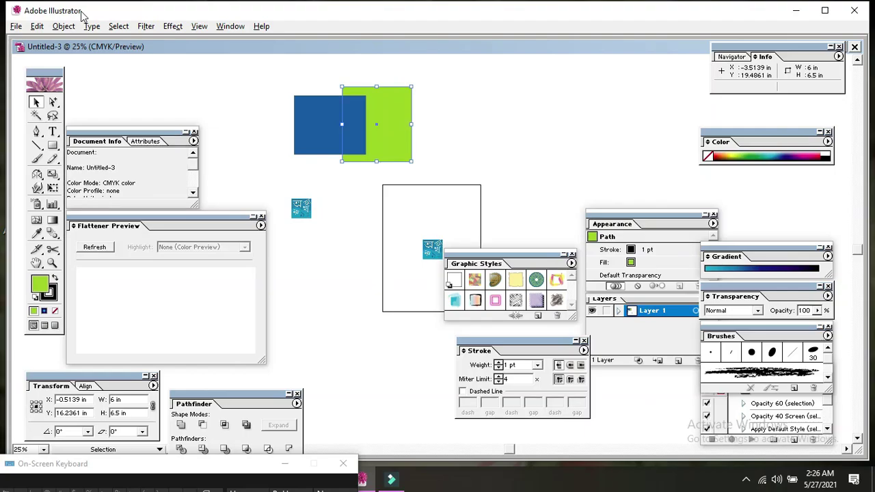
Duplicate the green square with a 360° Rotate copy and nudge the copy right
left_click(69, 26)
mouse_move(79, 40)
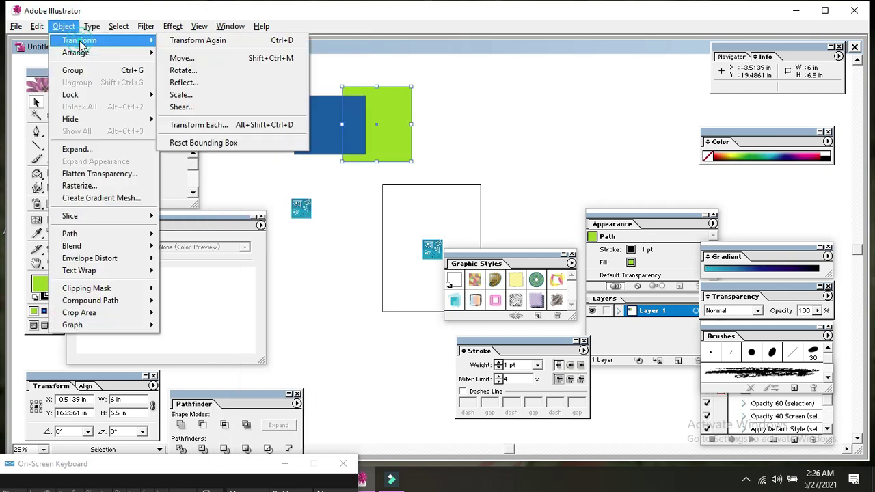
left_click(183, 72)
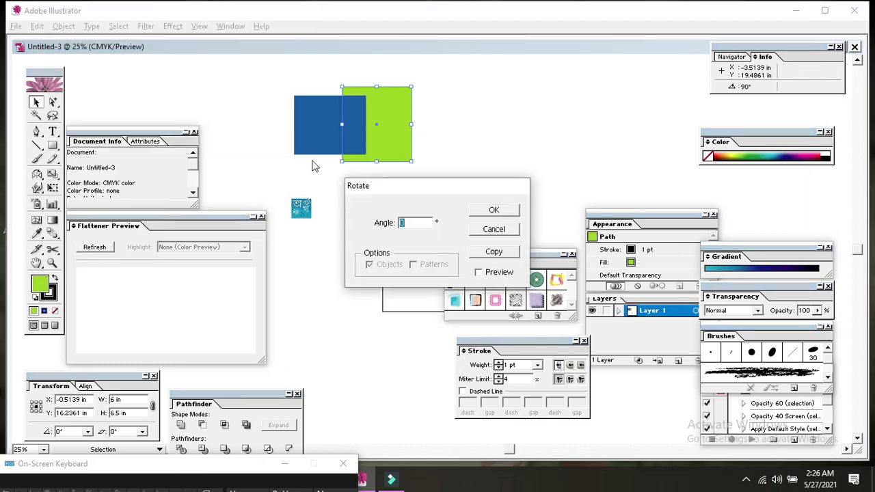
double_click(414, 222)
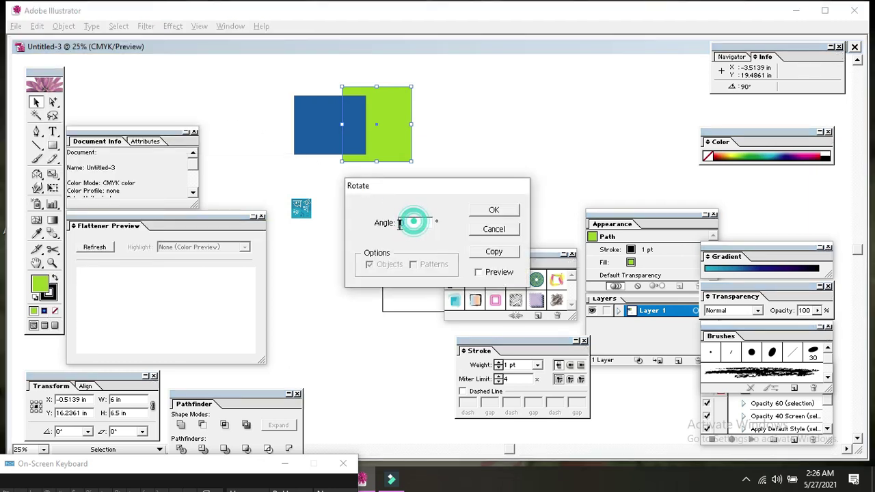
type("360")
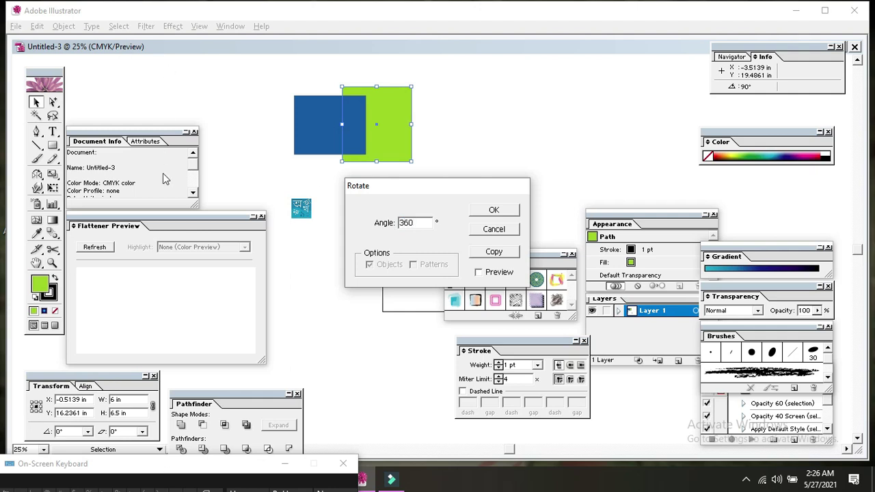
left_click(481, 273)
left_click(481, 273)
left_click(494, 252)
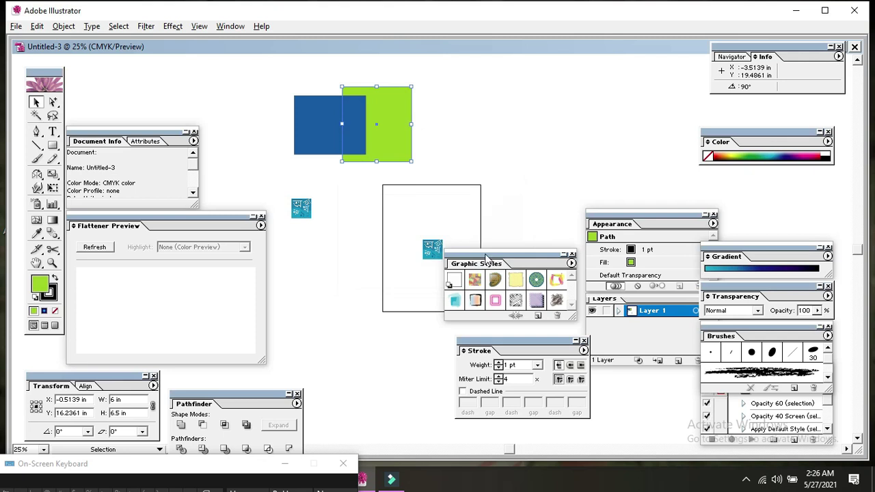
mouse_move(400, 147)
left_mouse_down()
mouse_move(445, 162)
mouse_move(504, 143)
mouse_move(404, 144)
left_mouse_up()
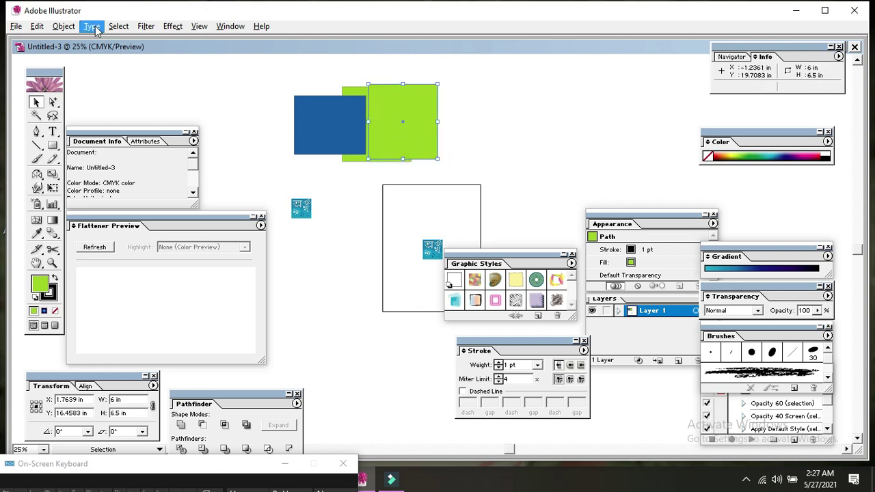
Reflect the green copy across the horizontal axis and drag it down and right
left_click(64, 26)
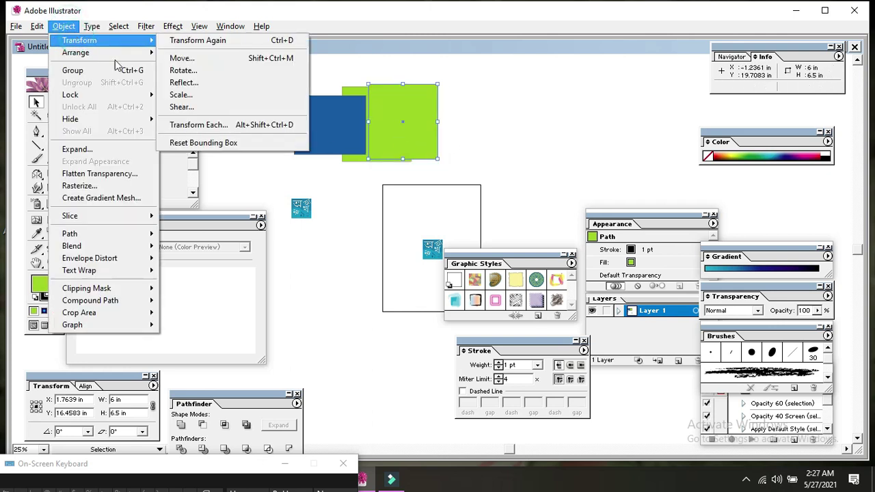
left_click(186, 83)
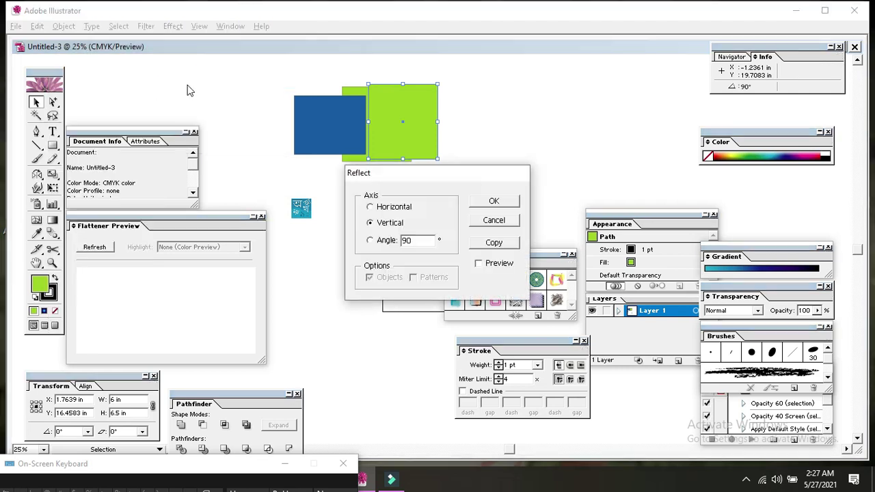
left_click(372, 207)
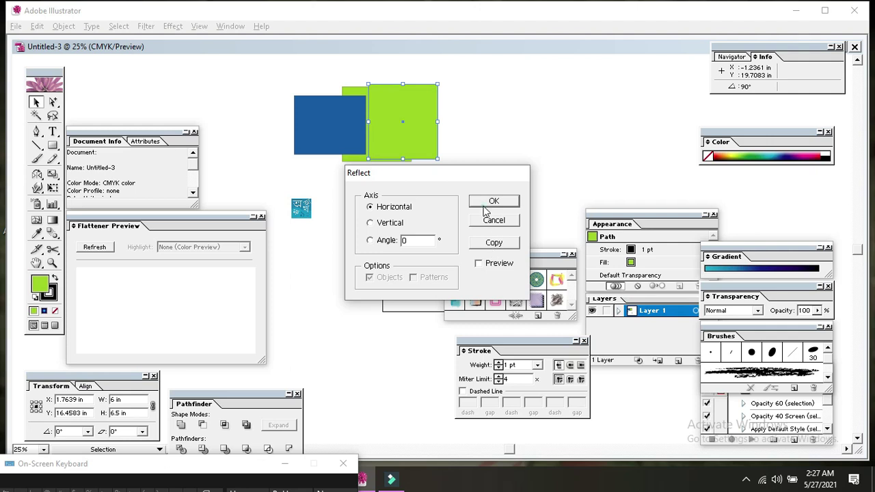
left_click(487, 202)
mouse_move(419, 151)
left_mouse_down()
mouse_move(503, 163)
mouse_move(447, 160)
mouse_move(408, 182)
left_mouse_up()
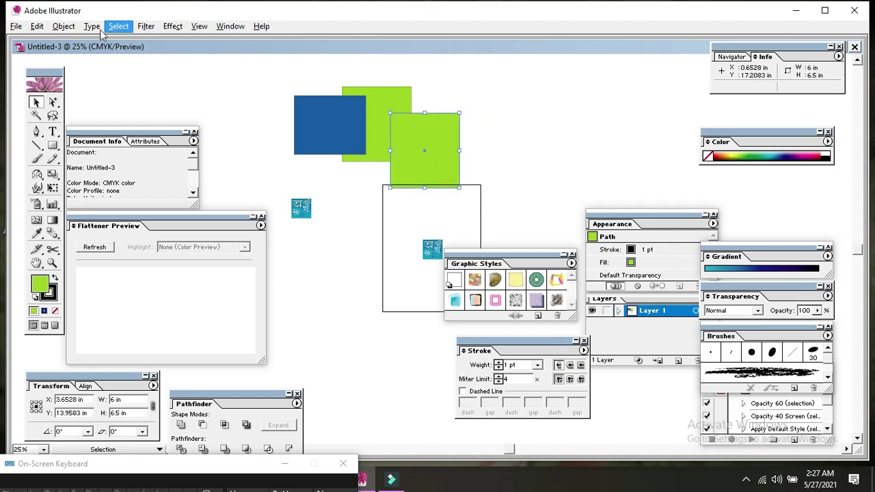
left_click(63, 26)
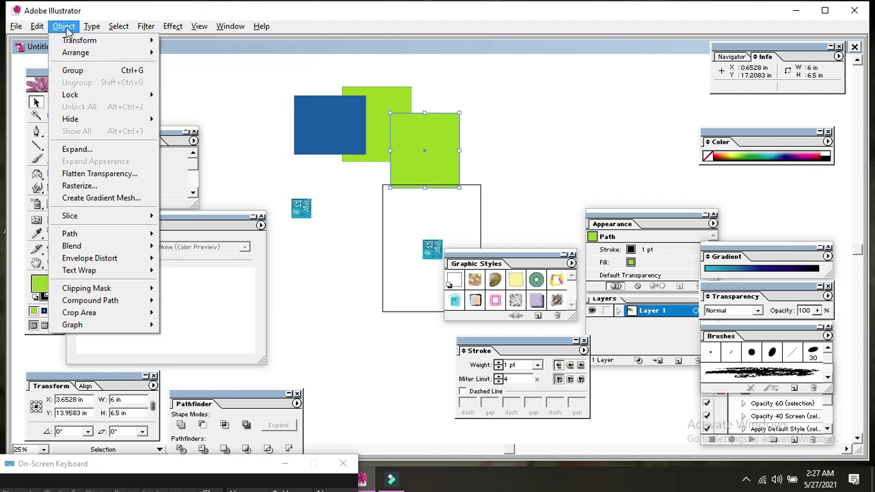
mouse_move(80, 40)
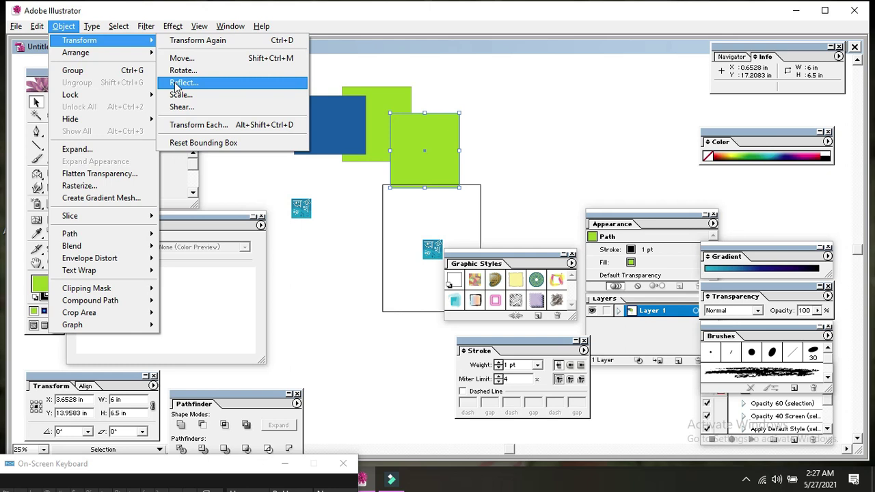
Move the green copy by Horizontal 2.2778 in and Vertical 0.2222 in
left_click(182, 59)
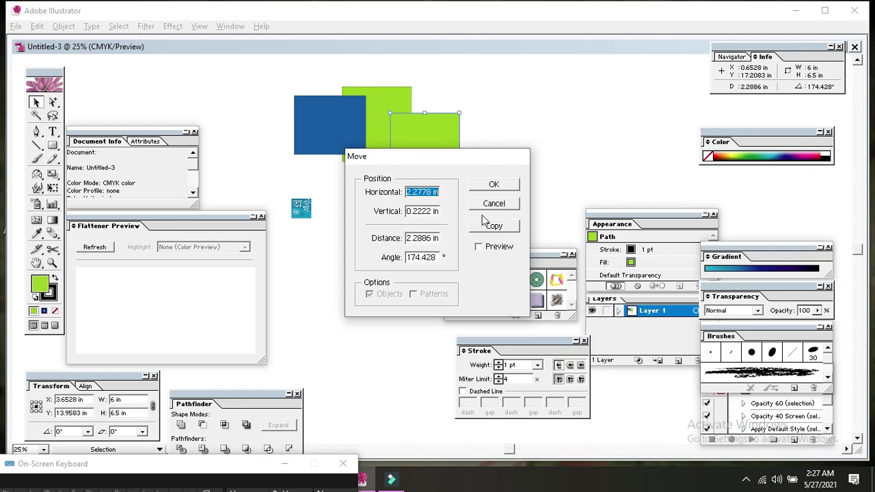
left_click(478, 247)
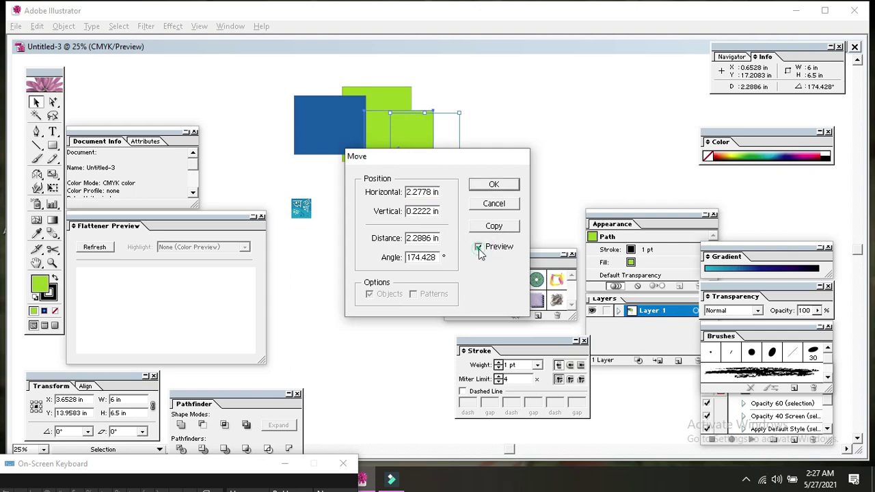
left_click(478, 247)
left_click(494, 185)
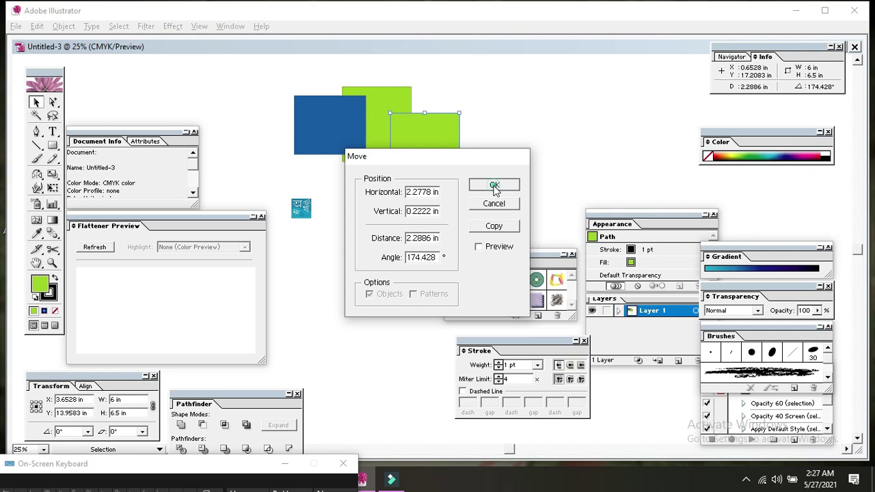
left_click(64, 27)
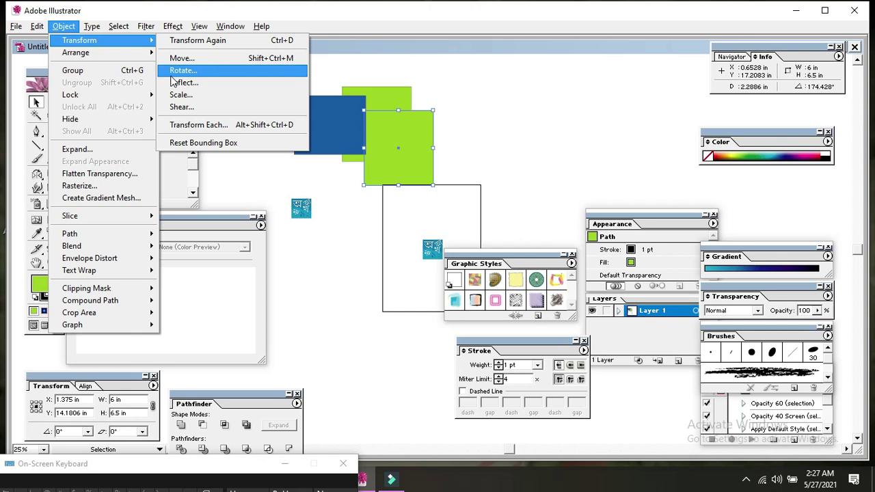
Make a 90°-rotated copy of the green square, previewing before pressing Copy
left_click(171, 71)
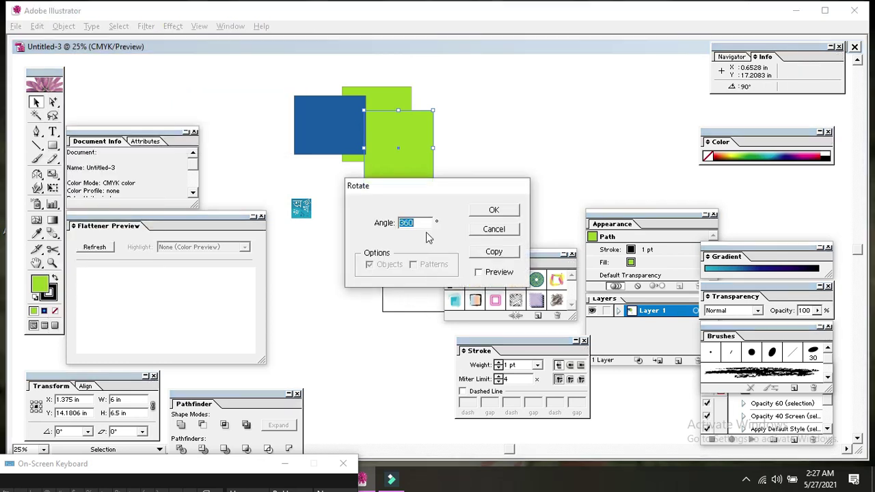
double_click(406, 222)
type("90")
left_click(478, 272)
left_click(478, 273)
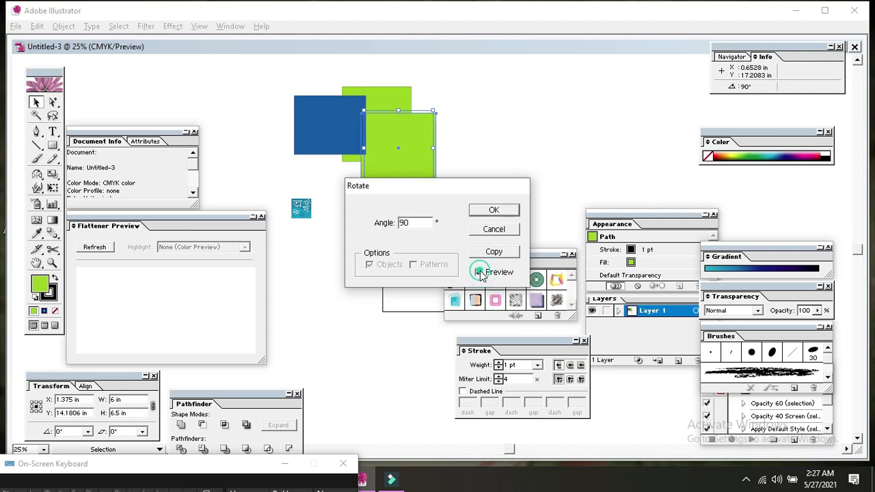
left_click(478, 273)
left_click(478, 272)
left_click(478, 273)
left_click_drag(437, 194, 424, 266)
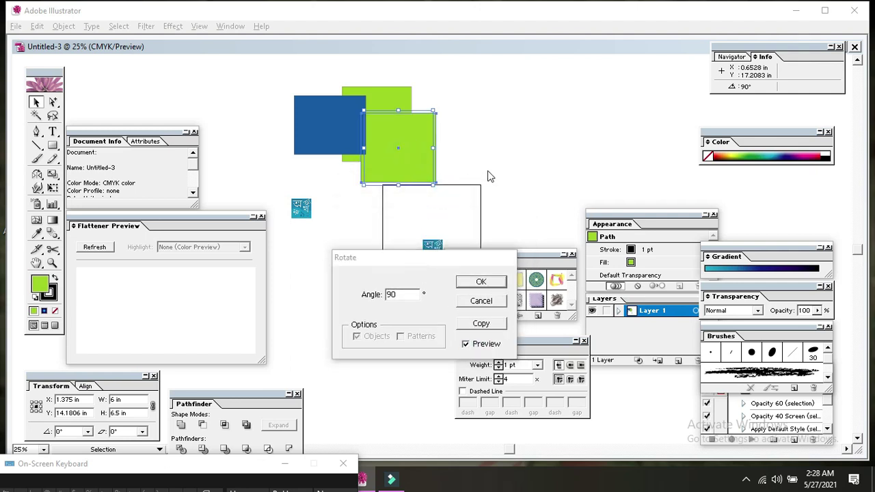
left_click(481, 324)
Drag the rotated copy right and move the middle green square to the top
mouse_move(422, 153)
left_mouse_down()
mouse_move(517, 161)
mouse_move(508, 164)
left_mouse_up()
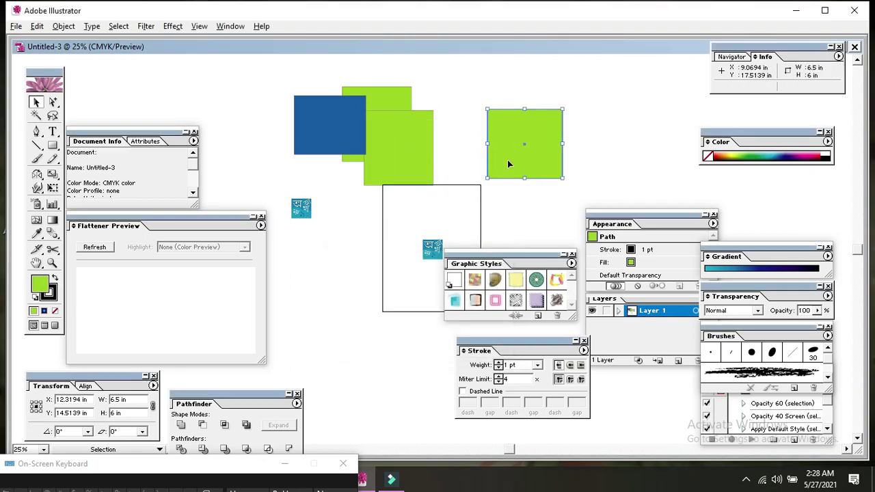
left_click_drag(414, 169, 463, 145)
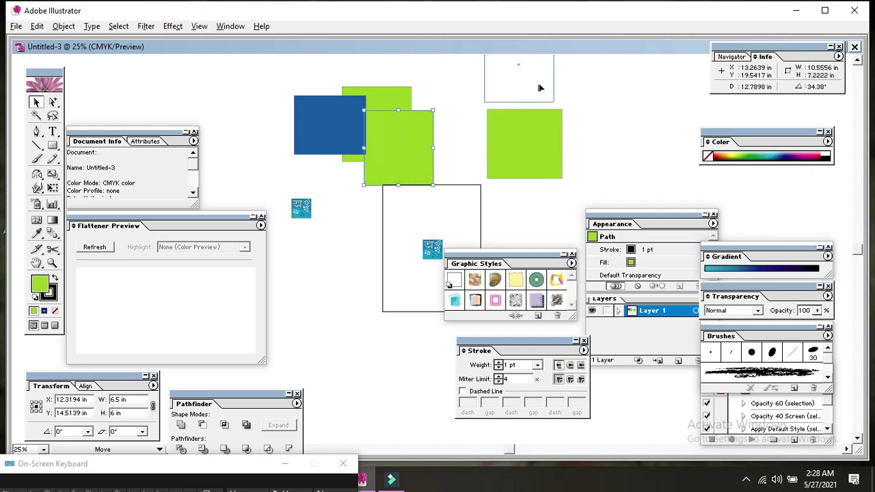
left_click_drag(463, 149, 544, 95)
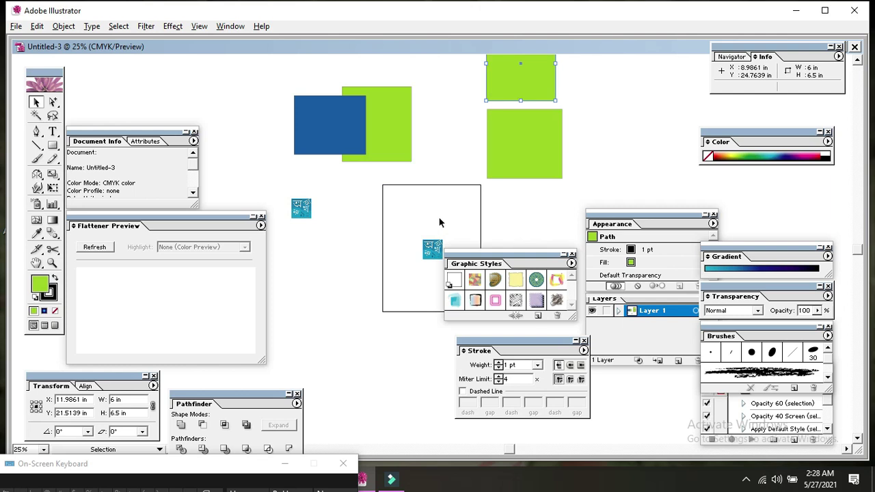
left_click(68, 26)
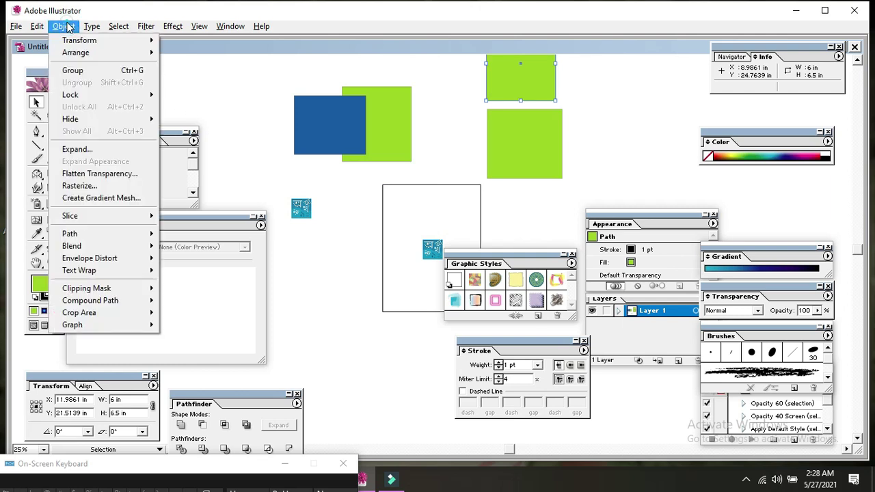
mouse_move(80, 41)
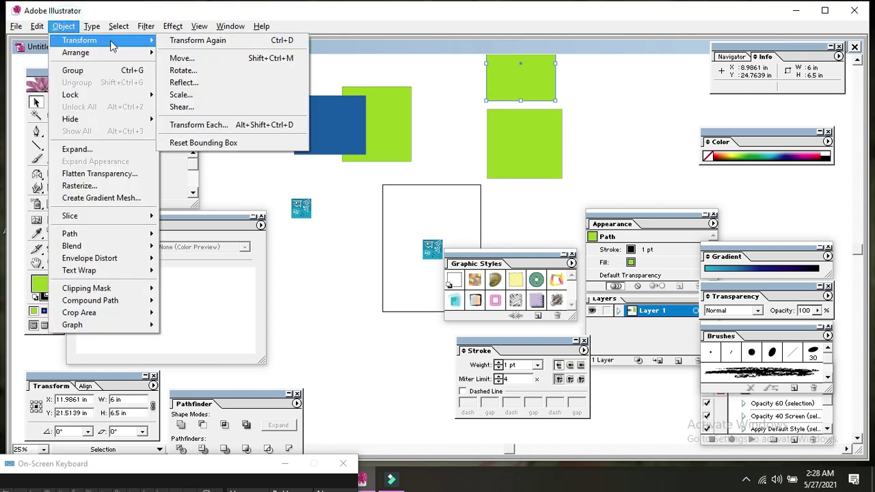
Reflect the top green square horizontally, then drag it down-left over the right square
left_click(183, 84)
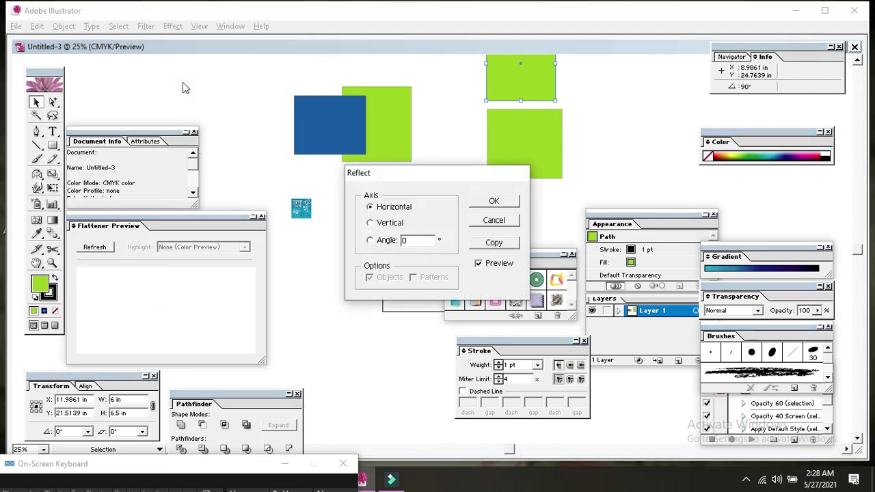
left_click(370, 223)
left_click(479, 264)
left_click(370, 240)
left_click(479, 264)
left_click(370, 207)
left_click(478, 263)
left_click(479, 264)
left_click(499, 204)
left_click_drag(541, 67, 490, 139)
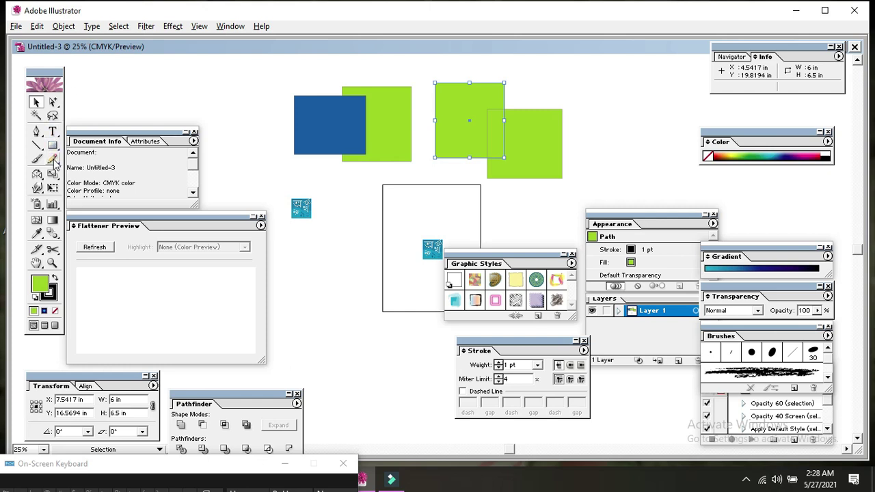
Draw a short horizontal line at the top left with the Pen tool and select it
left_click(36, 131)
left_click(144, 96)
left_click(197, 98)
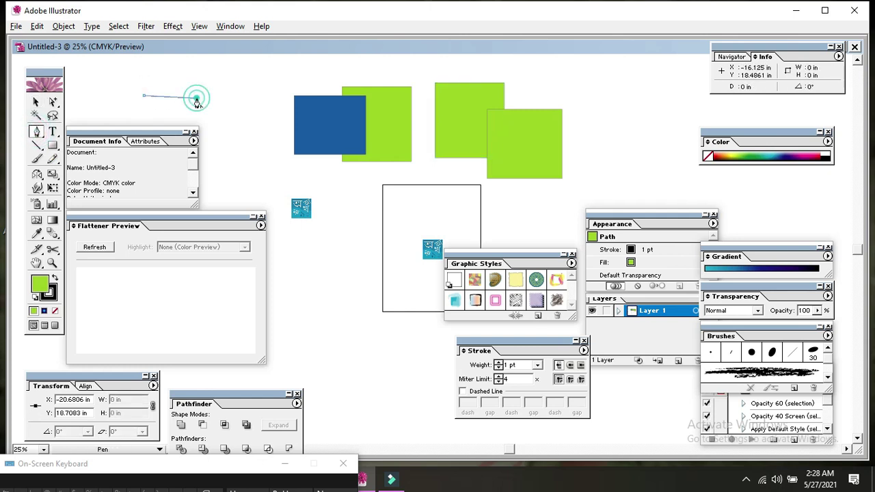
left_click(36, 102)
left_click_drag(116, 84, 200, 108)
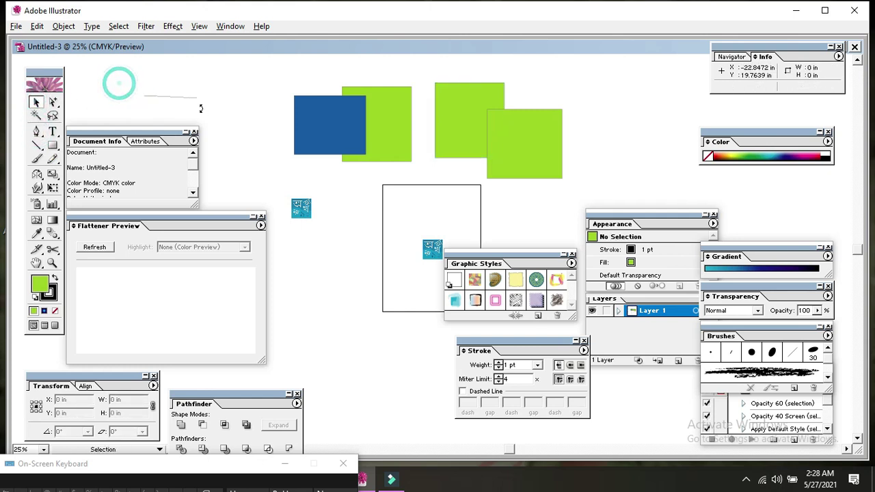
Make a 90°-rotated copy of the line
left_click(63, 26)
mouse_move(80, 40)
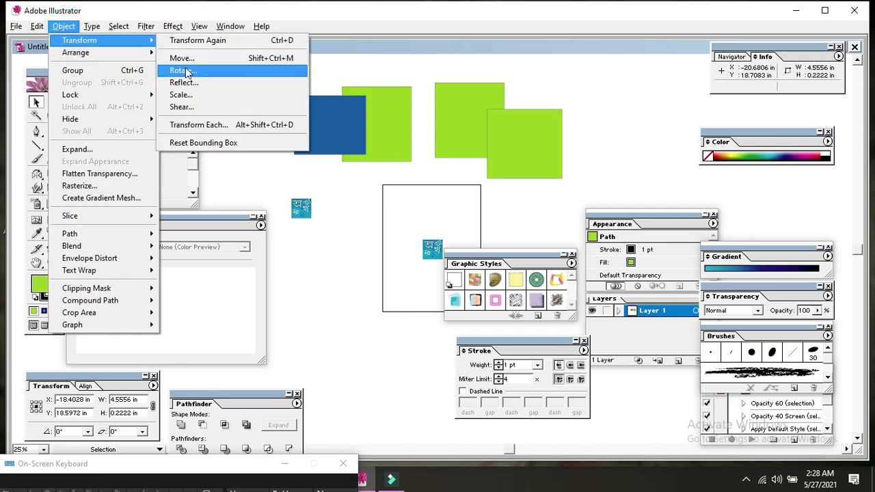
left_click(185, 71)
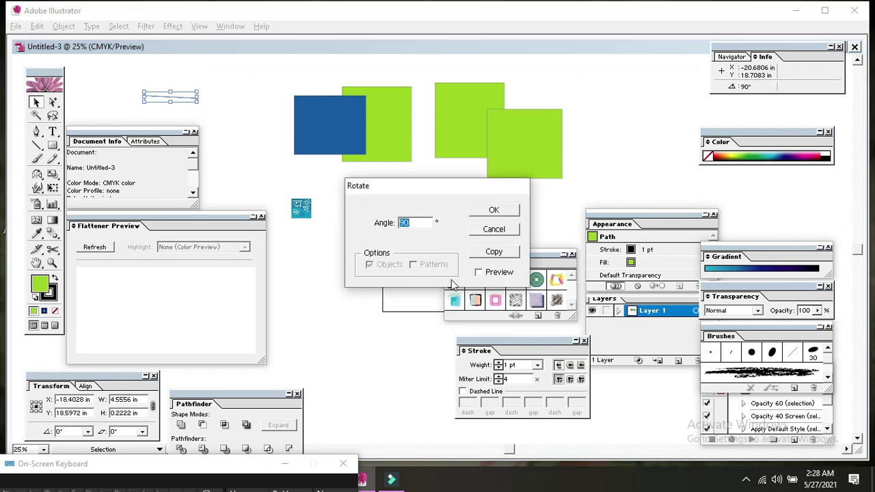
left_click(493, 252)
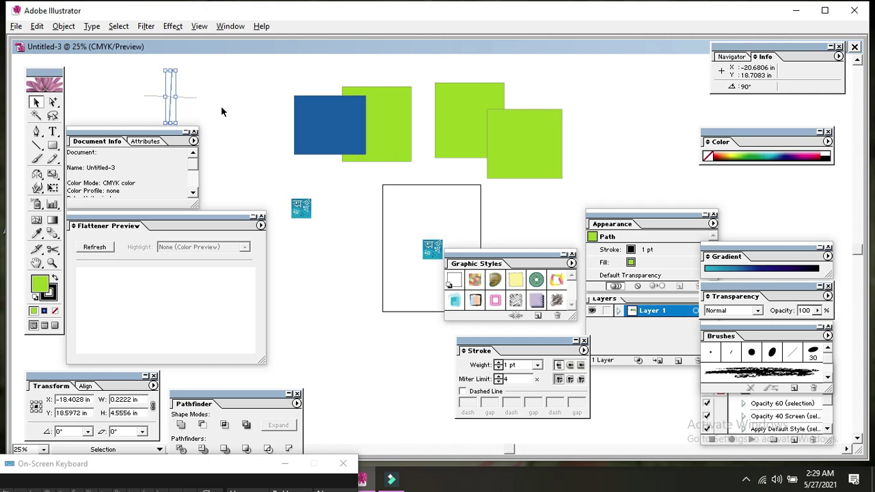
left_click(64, 27)
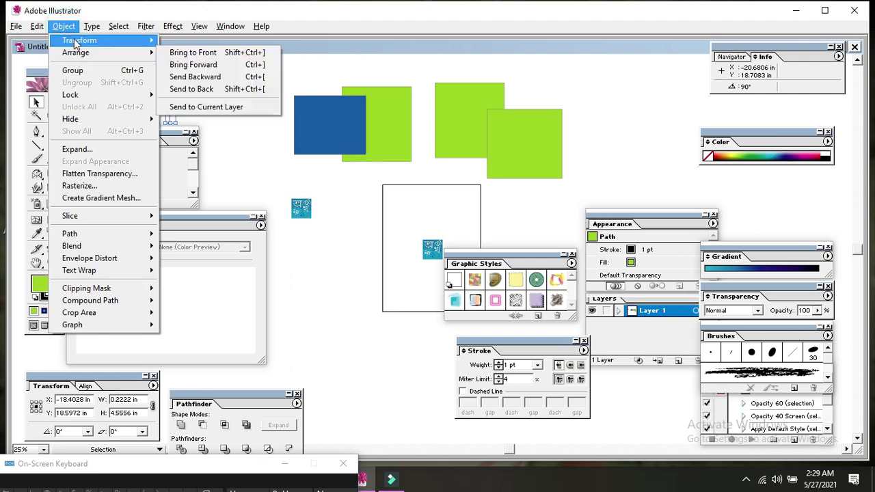
mouse_move(79, 41)
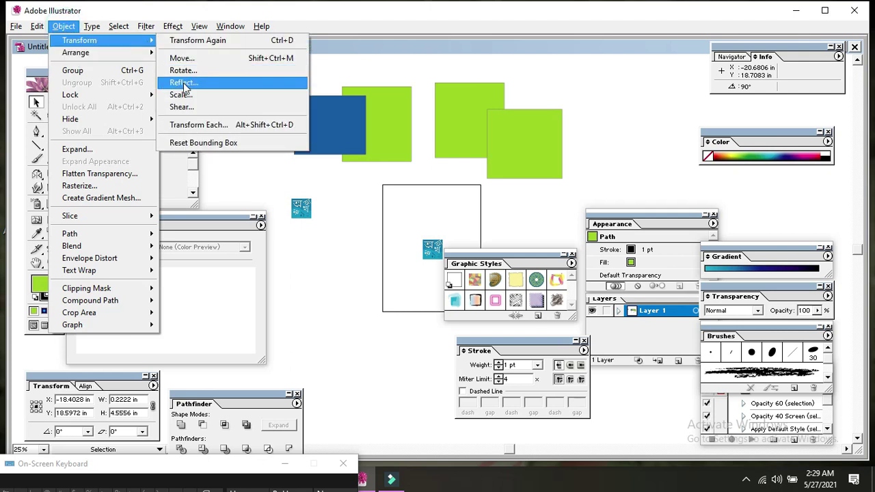
left_click(183, 82)
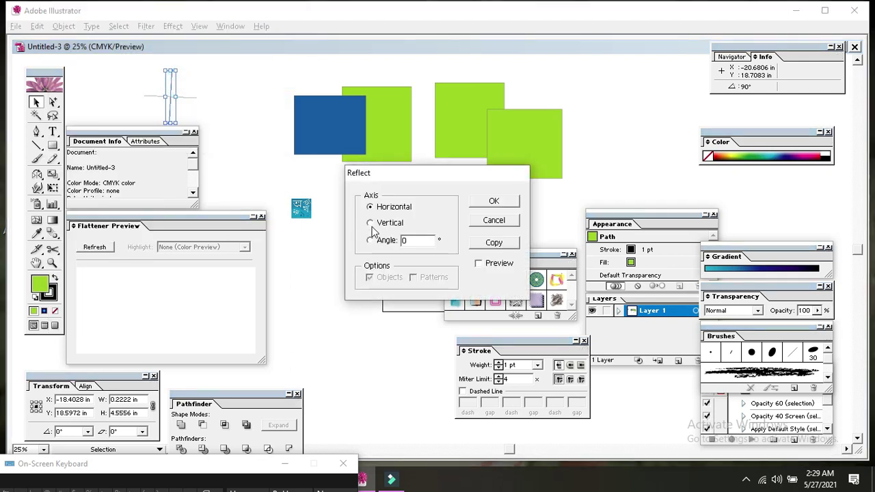
left_click(370, 223)
left_click(480, 265)
left_click(479, 265)
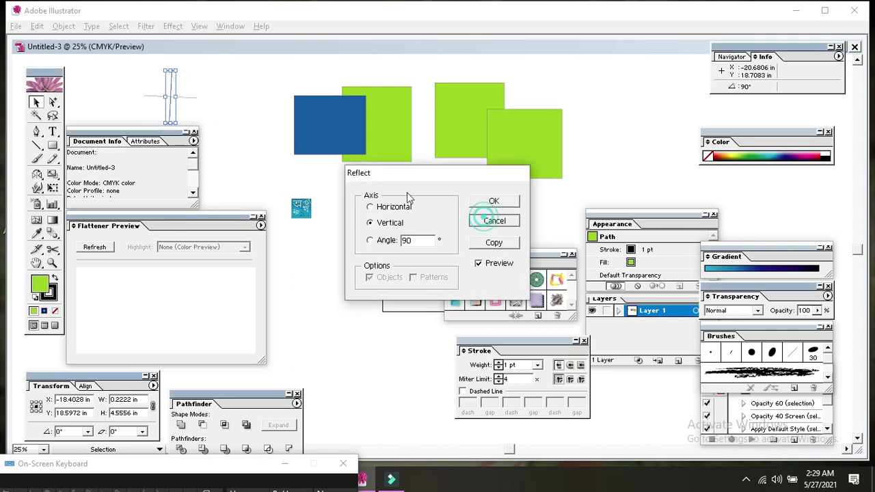
left_click(486, 221)
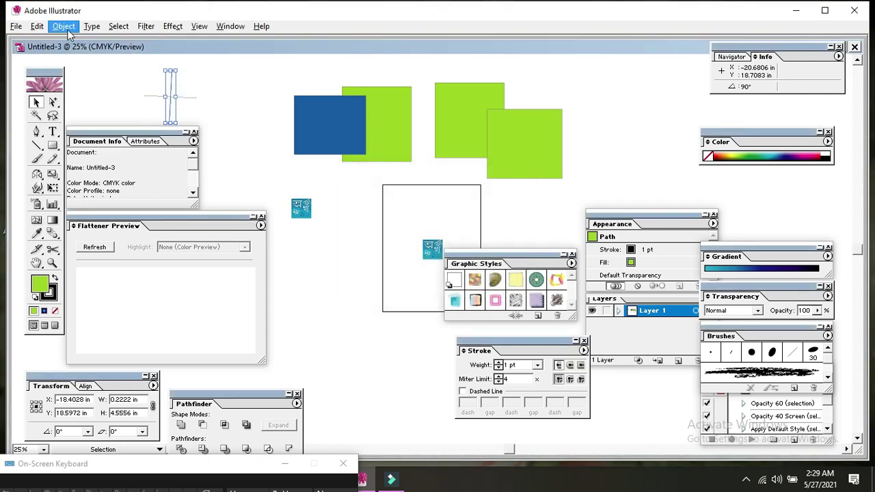
left_click(64, 26)
mouse_move(75, 53)
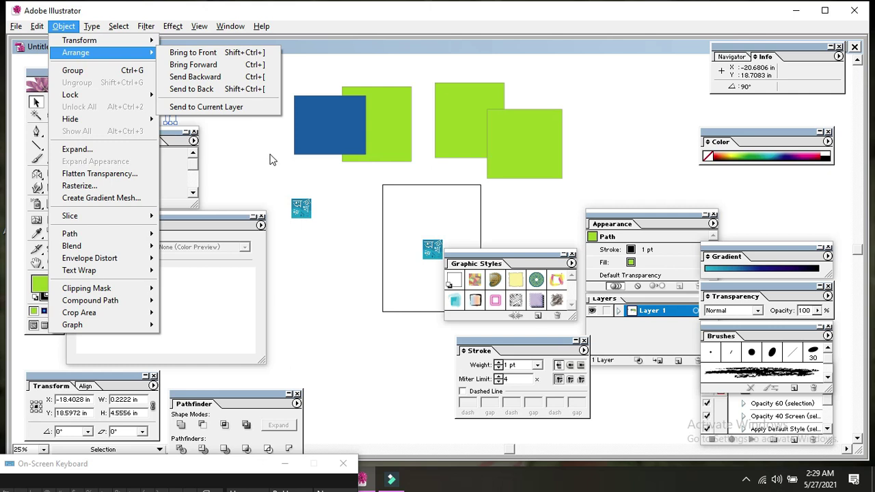
Select the blue rectangle and send it one step backward behind the green square
left_click(325, 139)
left_click(379, 146)
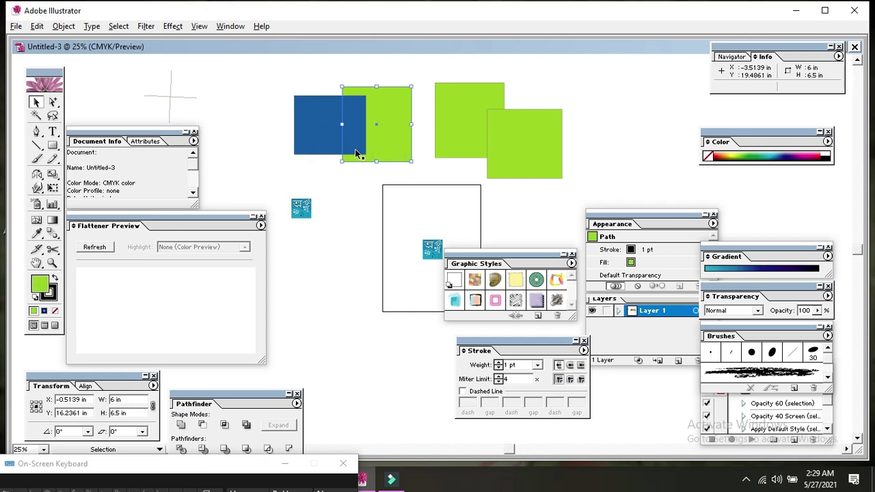
left_click(326, 137)
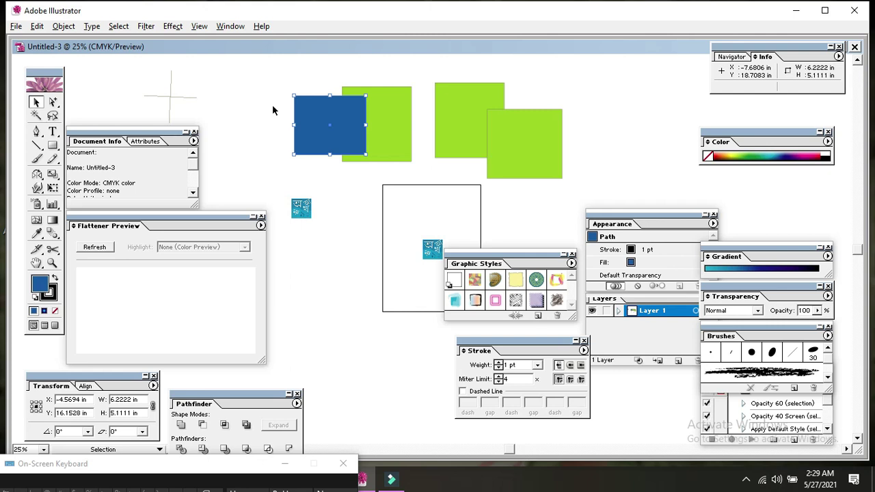
left_click(73, 26)
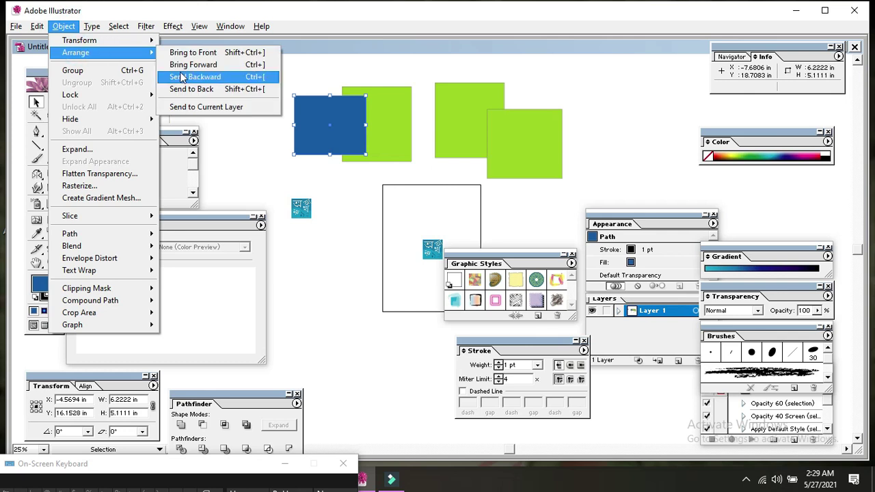
left_click(192, 90)
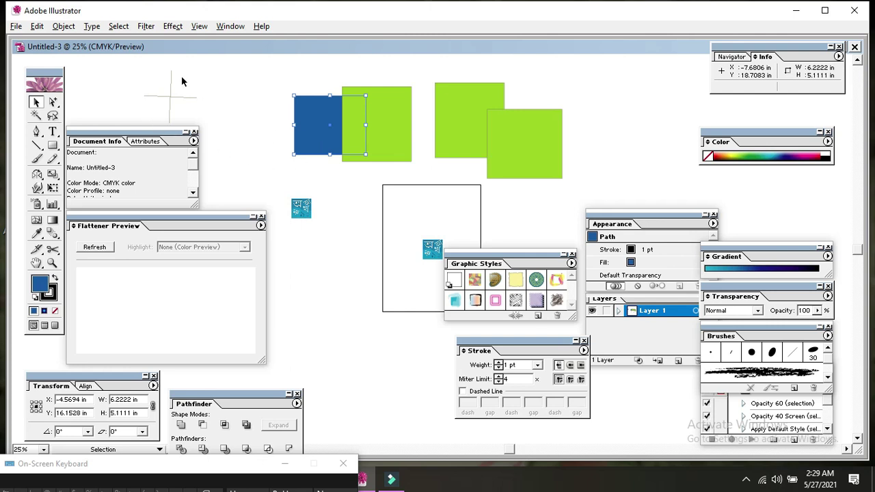
Send the blue rectangle to the very back, then bring it to the front
left_click(63, 26)
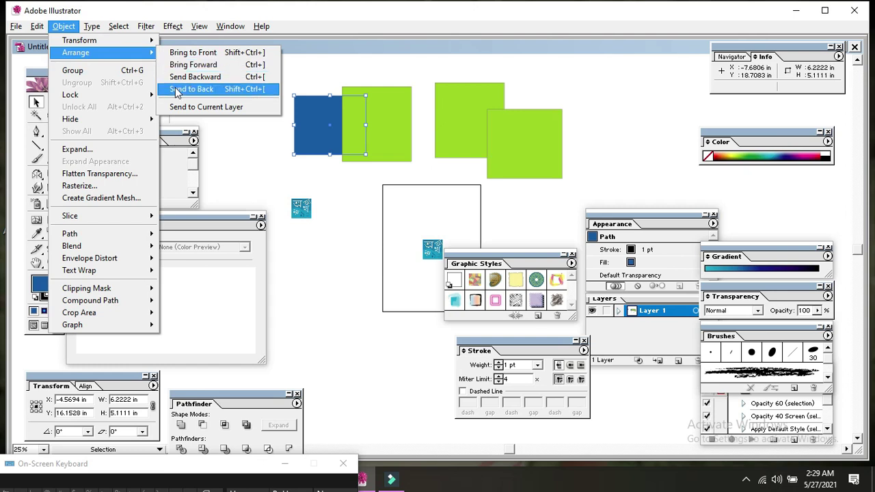
left_click(175, 90)
left_click(64, 26)
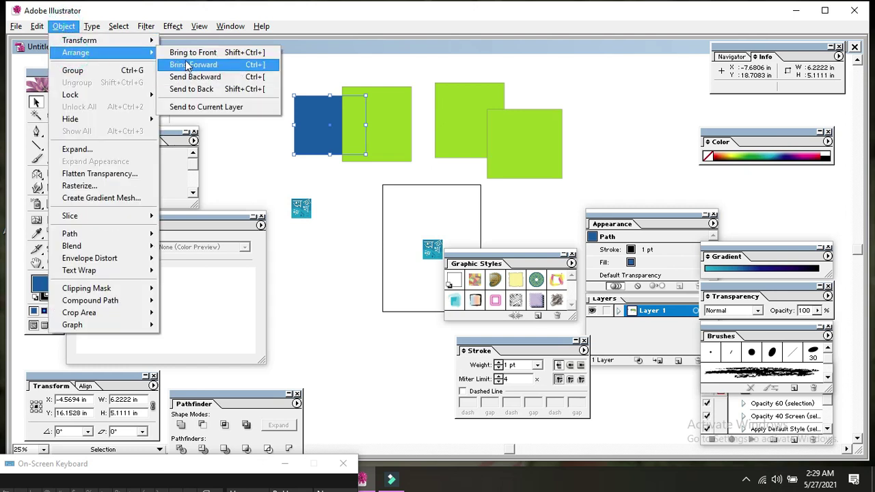
left_click(191, 53)
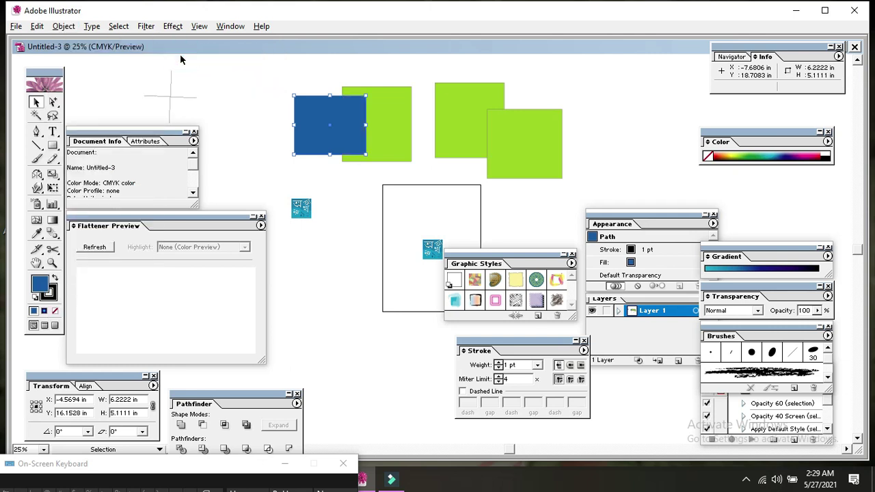
right_click(323, 147)
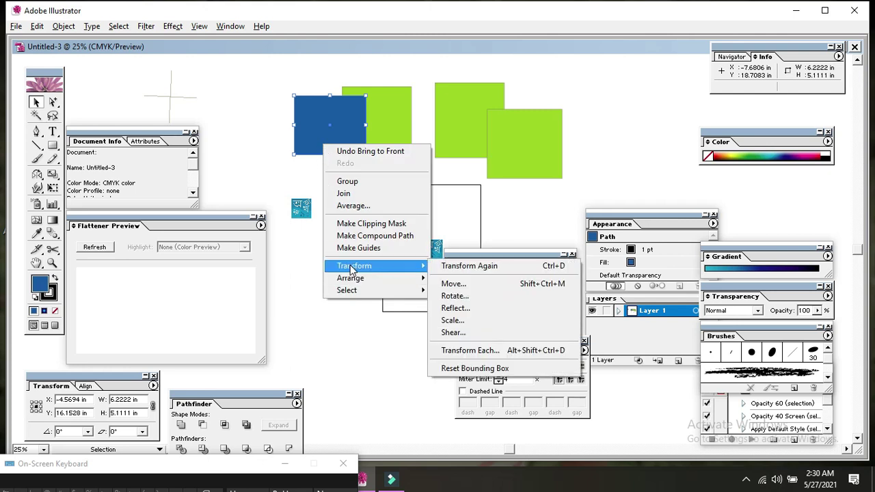
mouse_move(374, 278)
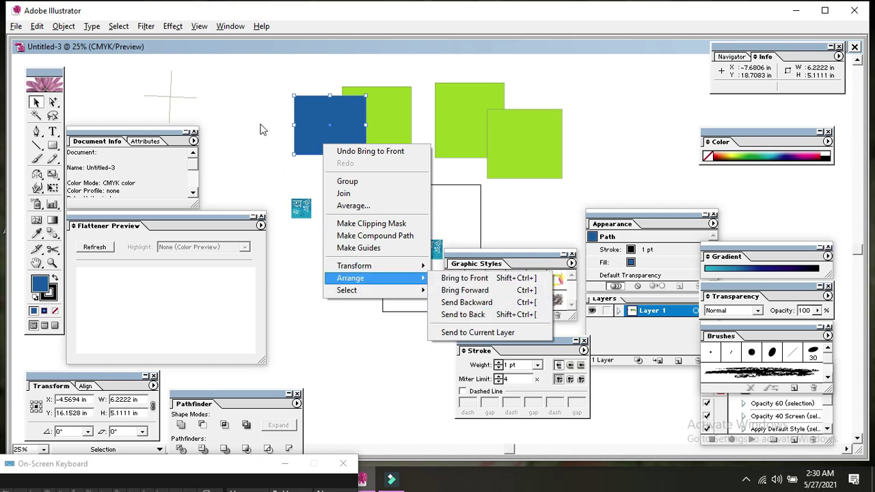
left_click(256, 123)
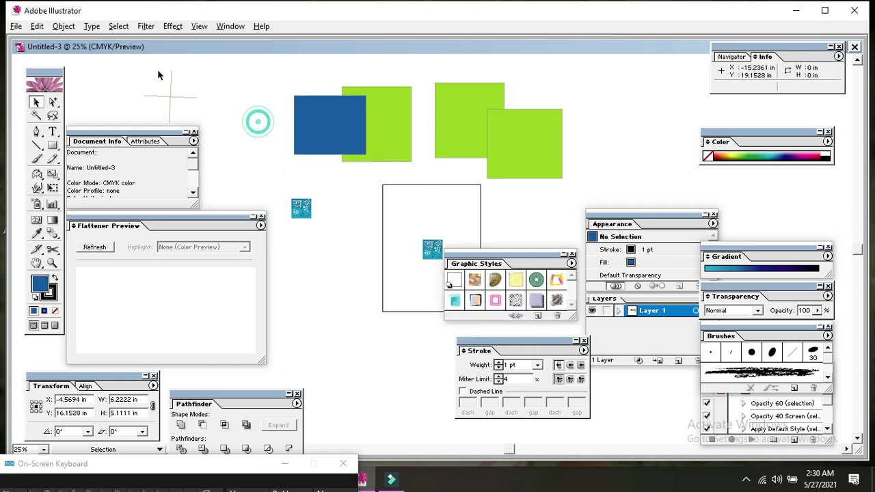
left_click(63, 26)
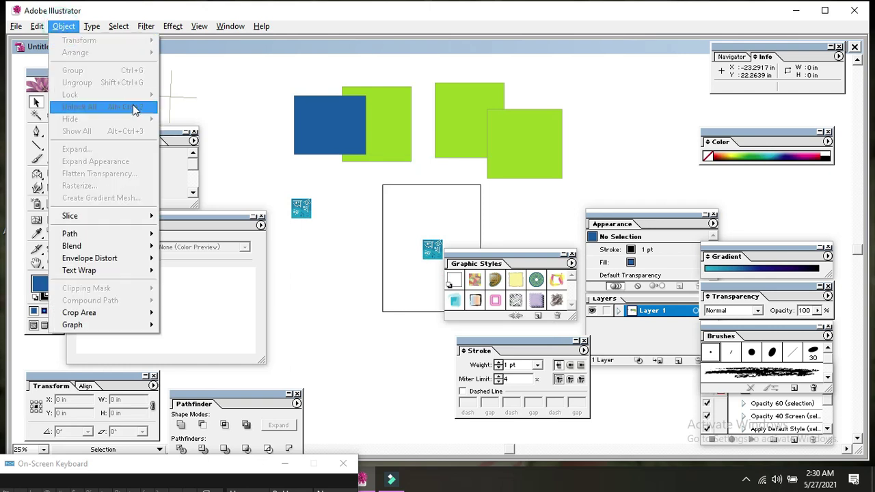
left_click(254, 102)
left_click(299, 133)
left_click(63, 26)
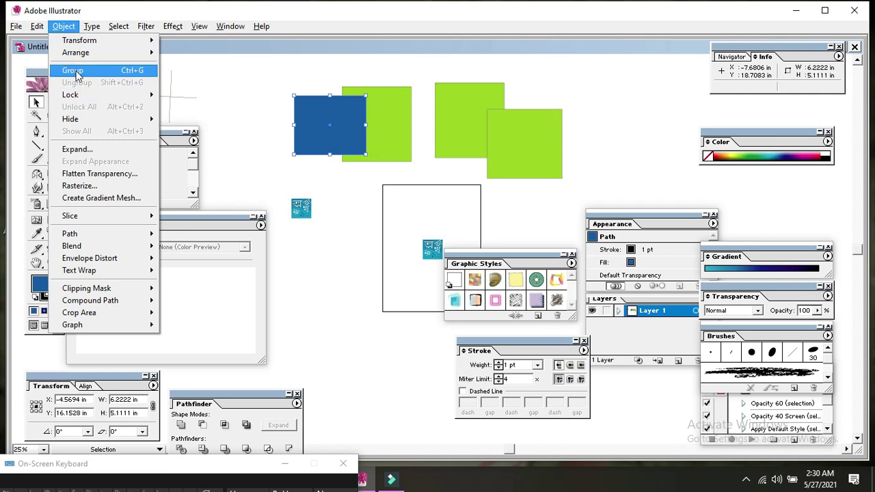
Marquee-select the blue and three green squares and group them
key("Escape")
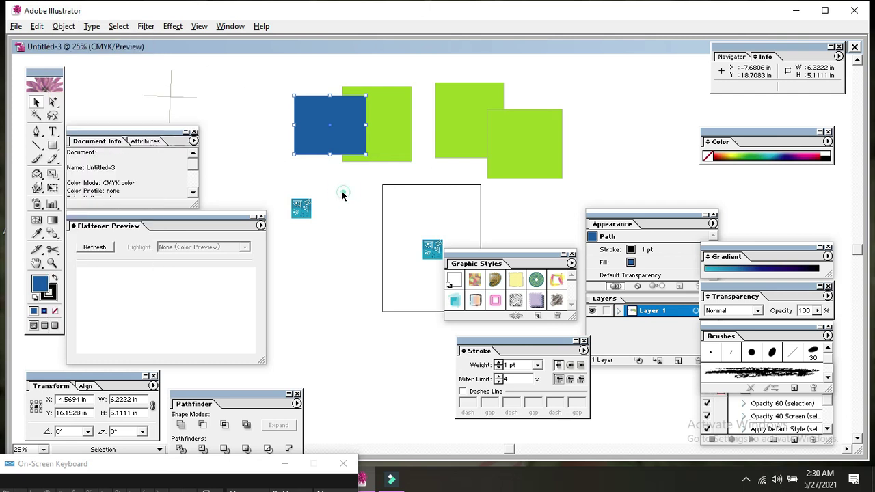
left_click(343, 194)
mouse_move(313, 76)
left_mouse_down()
mouse_move(482, 160)
mouse_move(525, 172)
left_mouse_up()
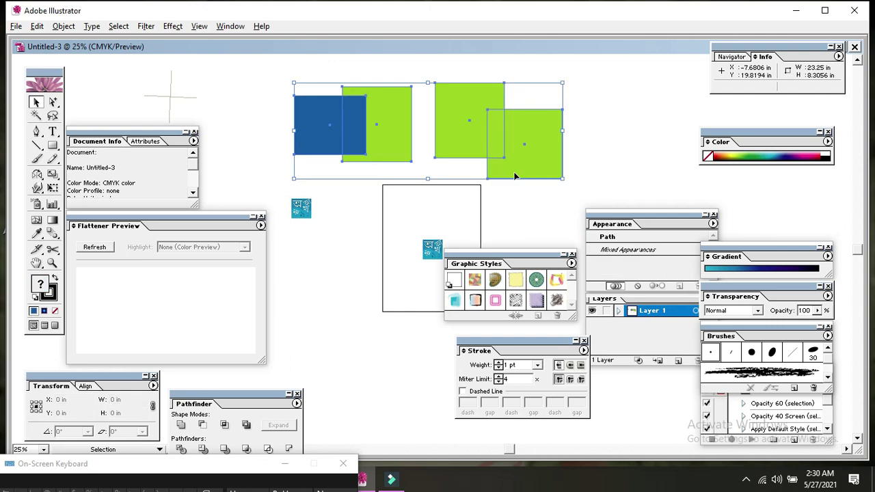
left_click(62, 26)
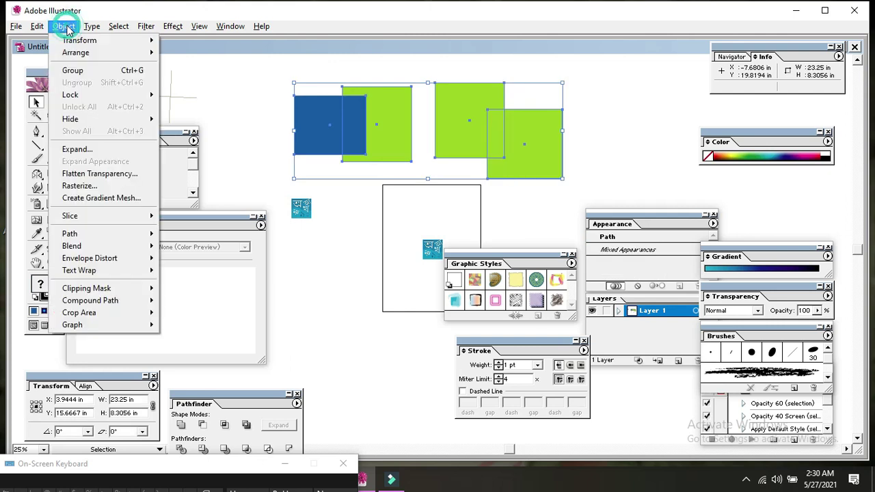
left_click(74, 70)
Reselect the grouped squares and look through the Object > Lock options
right_click(383, 126)
mouse_move(414, 181)
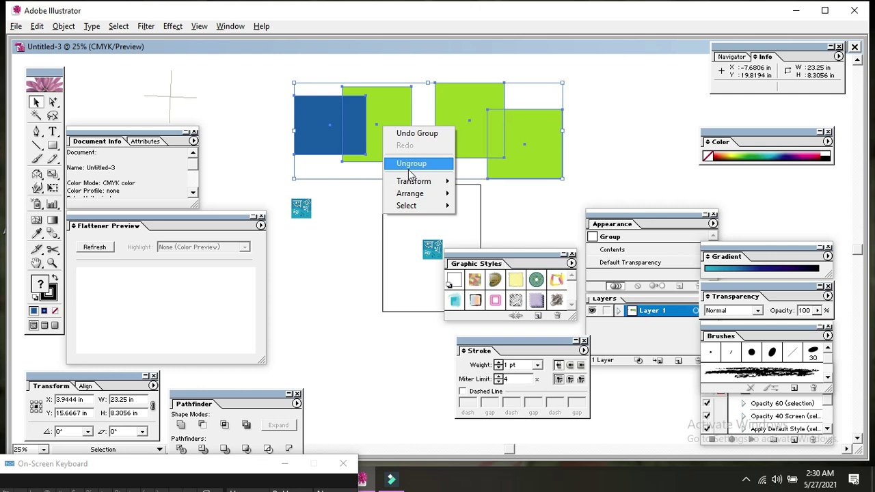
left_click(247, 109)
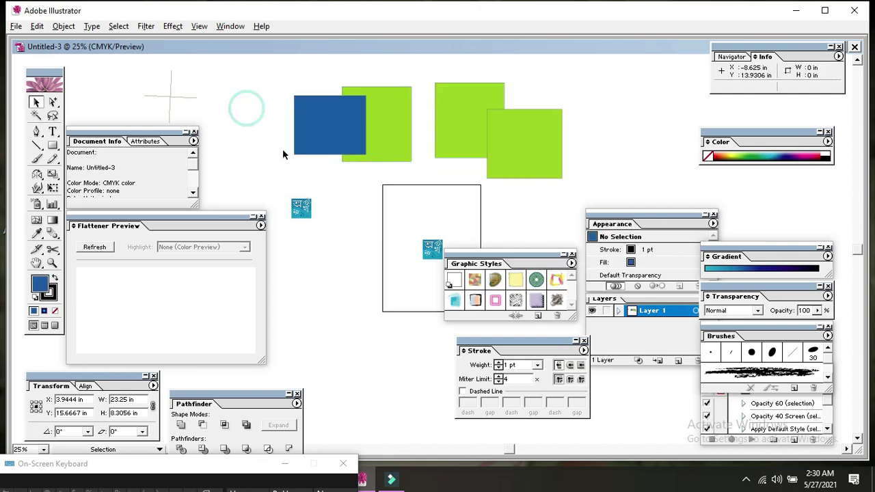
left_click(63, 26)
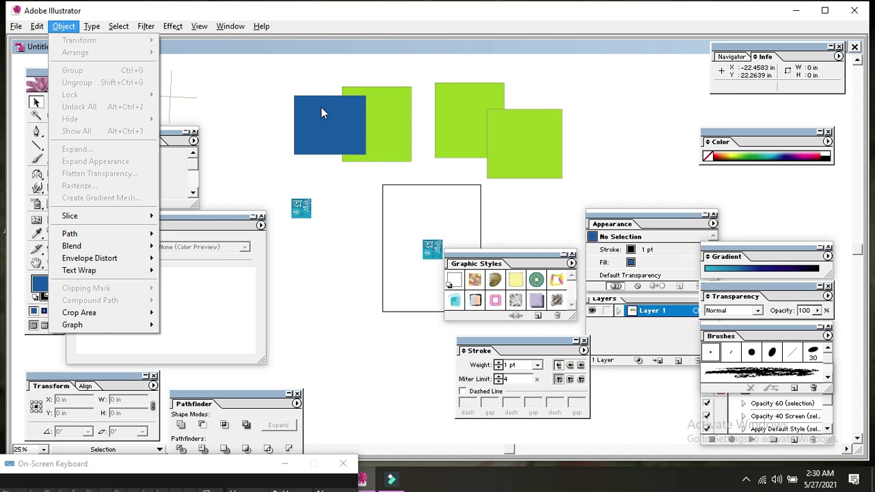
left_click_drag(253, 70, 314, 109)
left_click(60, 27)
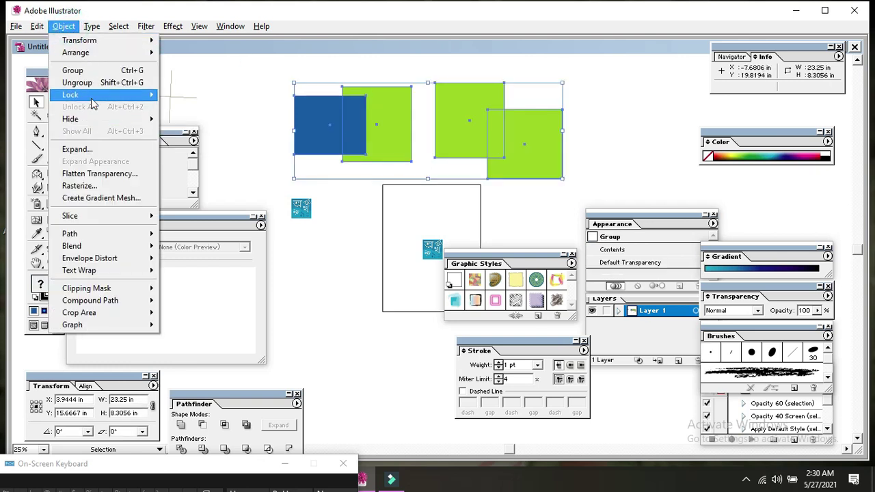
mouse_move(71, 95)
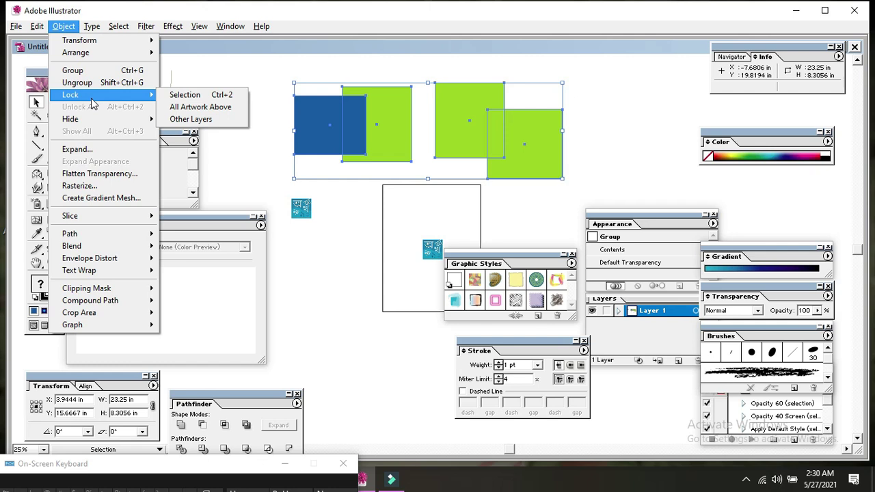
left_click(273, 137)
Ungroup the four squares via the right-click menu and deselect them
left_click(322, 141)
right_click(333, 141)
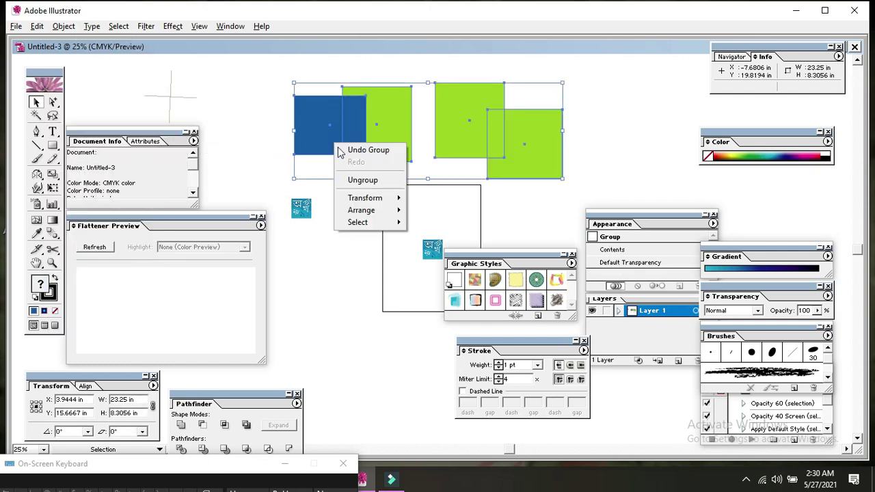
left_click(357, 182)
left_click(345, 202)
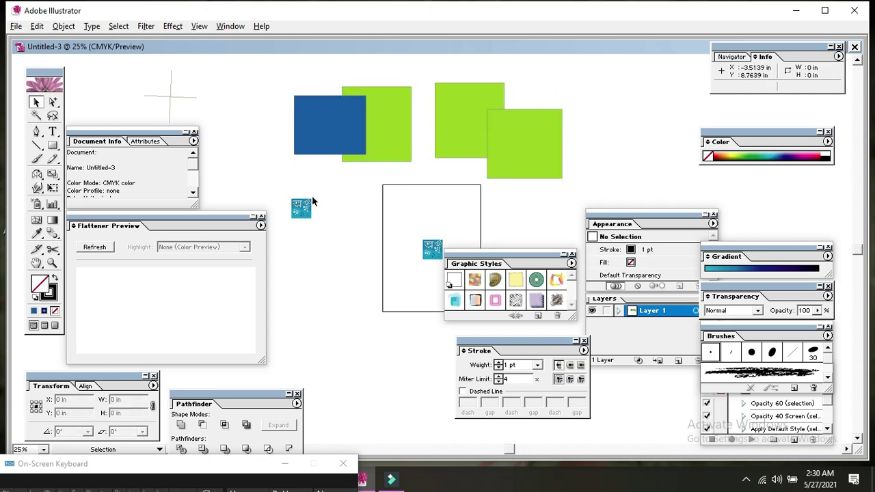
Drag the Appearance and Graphic Styles panels aside and close Graphic Styles
left_click(650, 212)
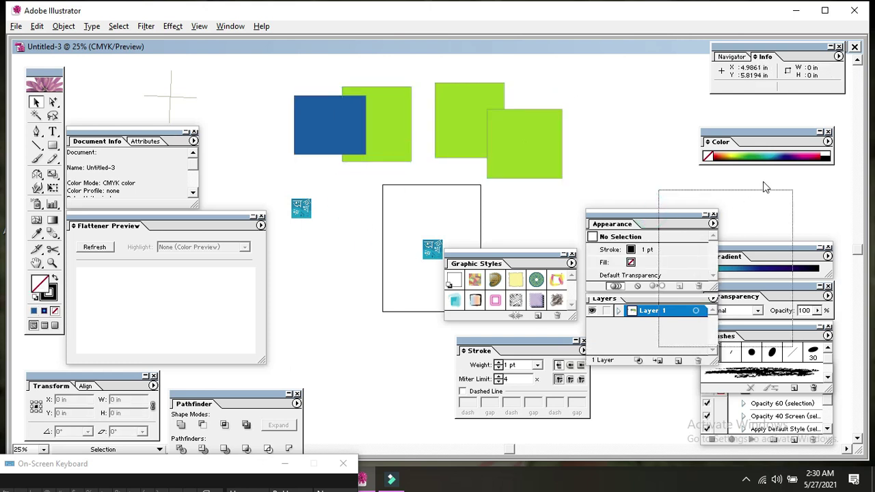
left_click_drag(649, 214, 779, 166)
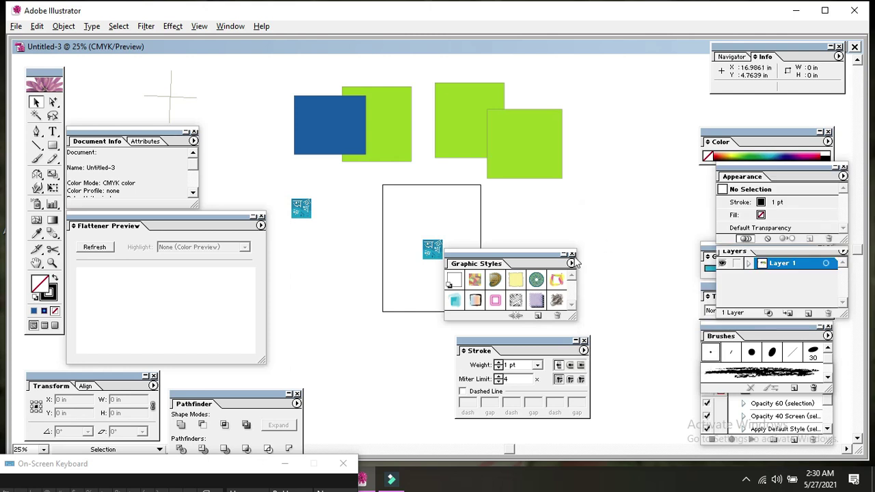
left_click_drag(540, 260, 689, 161)
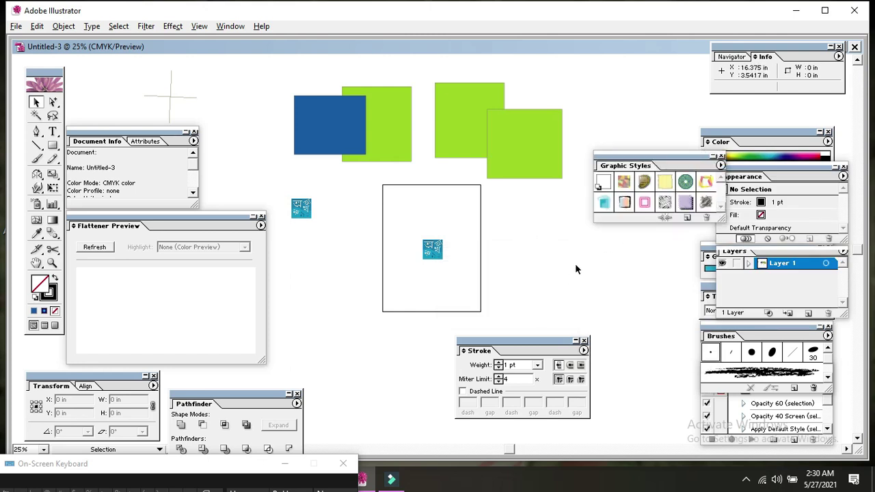
left_click(721, 157)
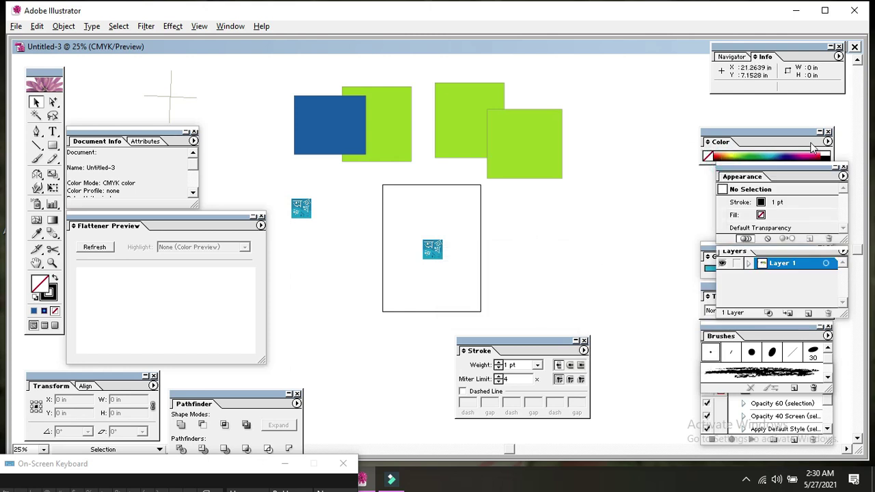
Close the Color, Stroke, Flattener Preview, Document Info, Pathfinder, Transform and Appearance panels
left_click(828, 132)
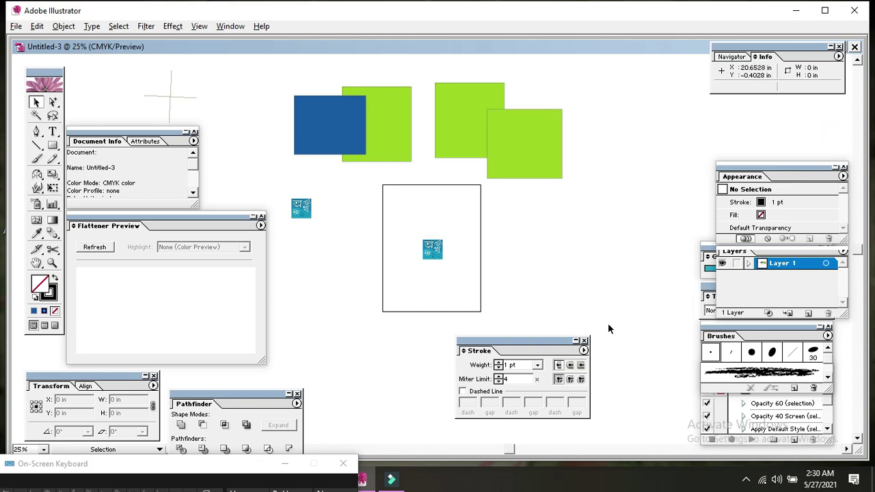
left_click(585, 340)
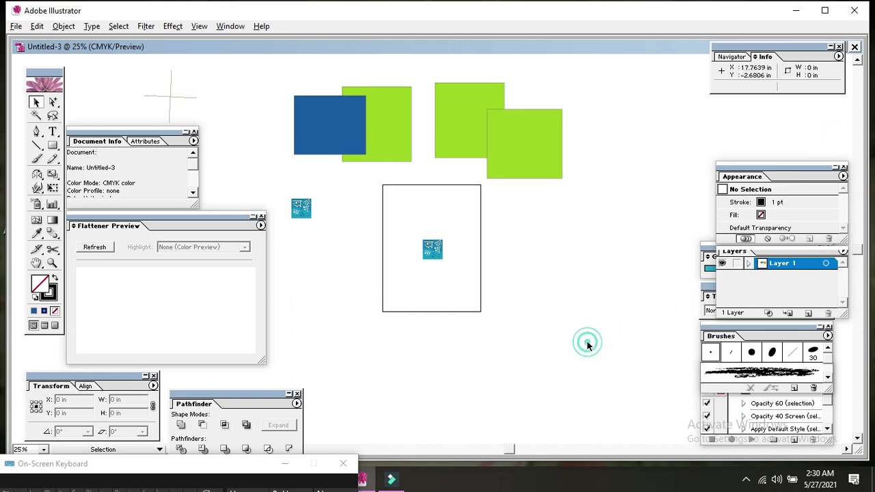
left_click(261, 216)
left_click(194, 132)
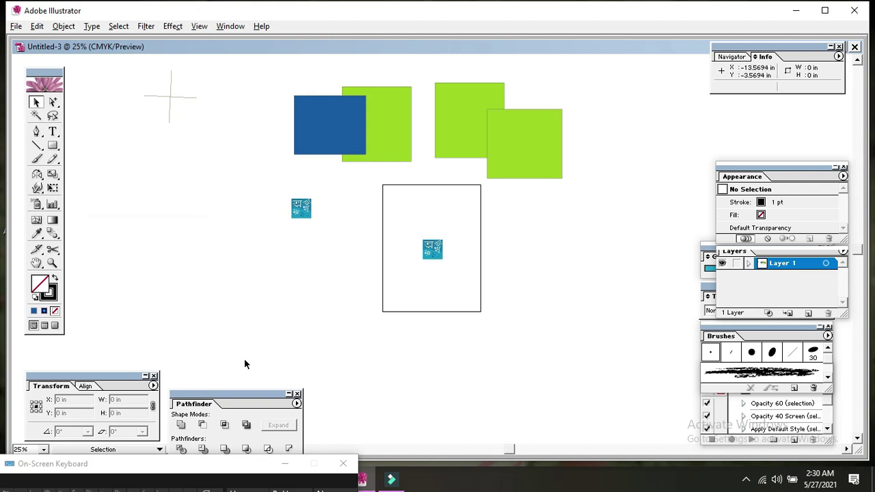
left_click(297, 393)
left_click(154, 376)
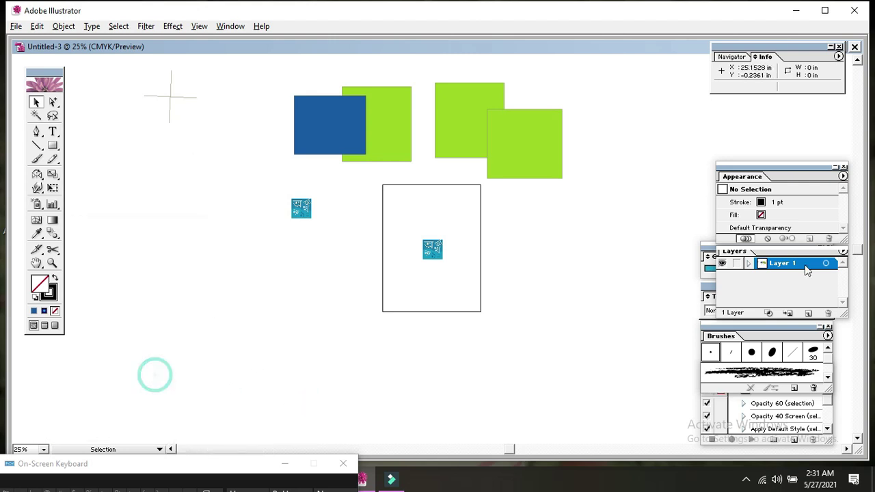
left_click(843, 166)
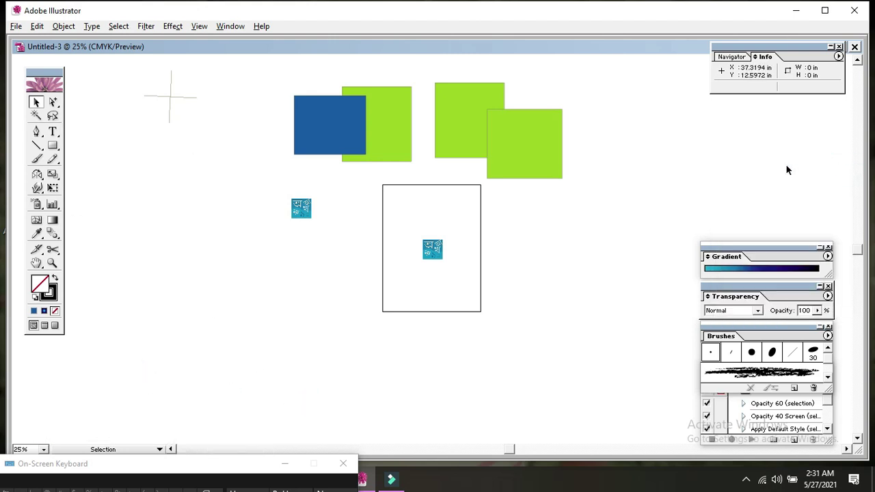
Move the blue rectangle down to the lower left of the canvas
left_click(62, 26)
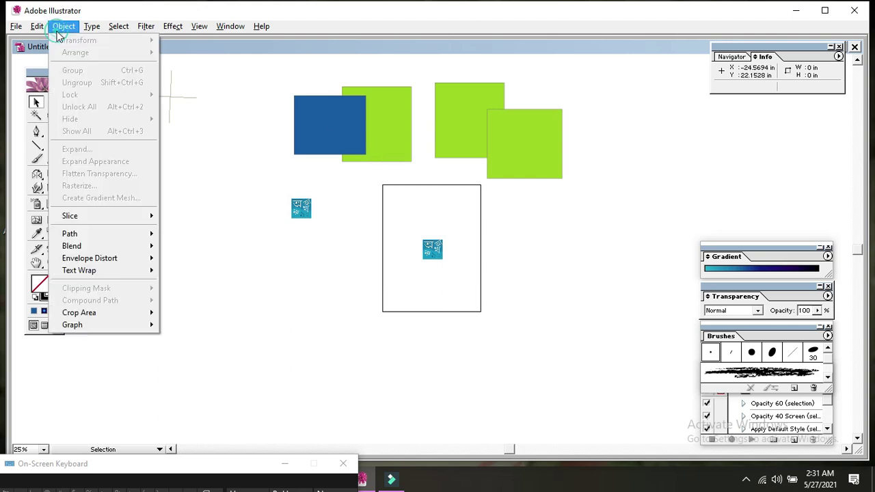
left_click(240, 149)
left_click(309, 133)
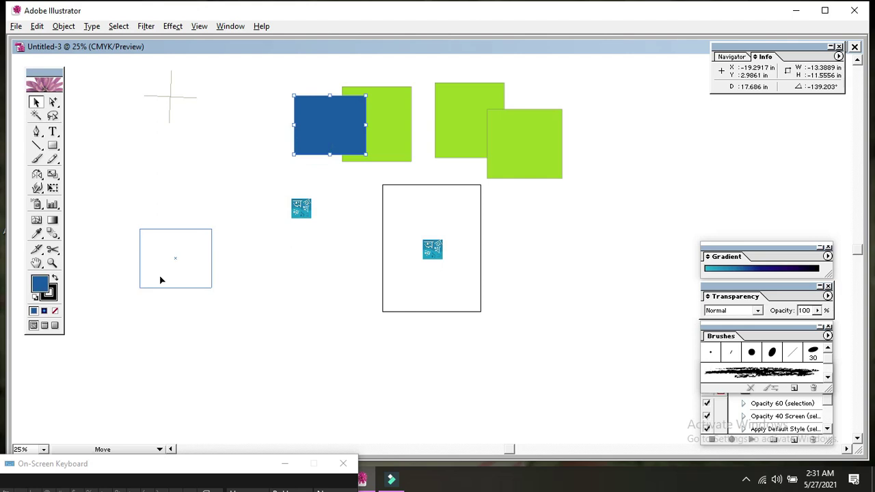
left_click_drag(313, 142, 159, 275)
left_click(308, 277)
Drag the tile out of the page frame to sit behind the blue rectangle
left_click_drag(117, 244, 203, 289)
left_click(412, 227)
mouse_move(436, 253)
left_mouse_down()
mouse_move(350, 291)
mouse_move(182, 262)
left_mouse_up()
left_click(235, 252)
left_click(180, 254)
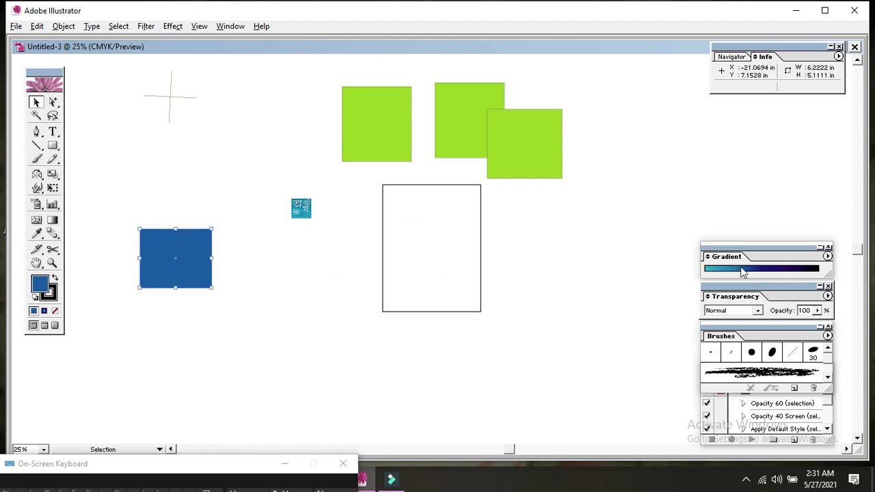
Reopen the Color panel and fill the rectangle red
left_click(228, 27)
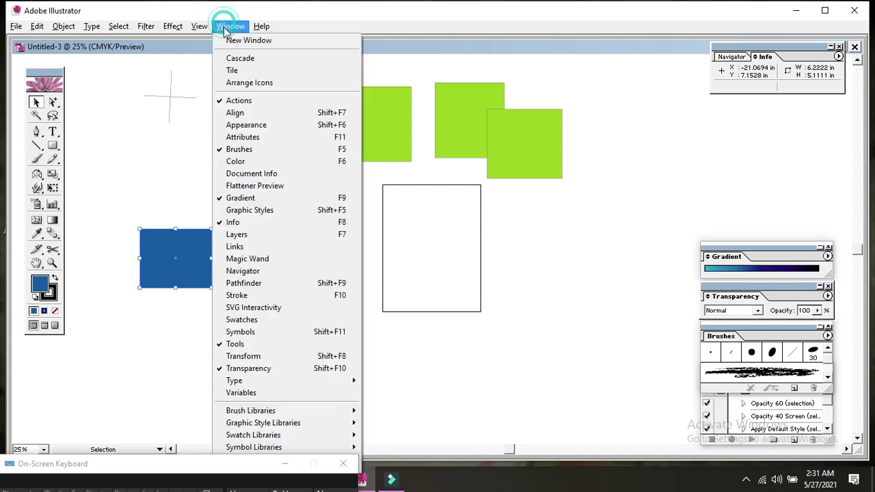
left_click(236, 161)
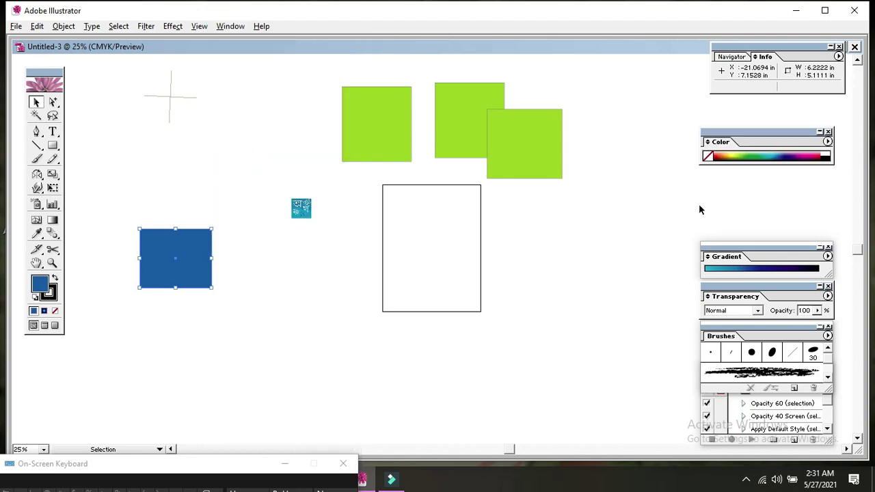
left_click(716, 154)
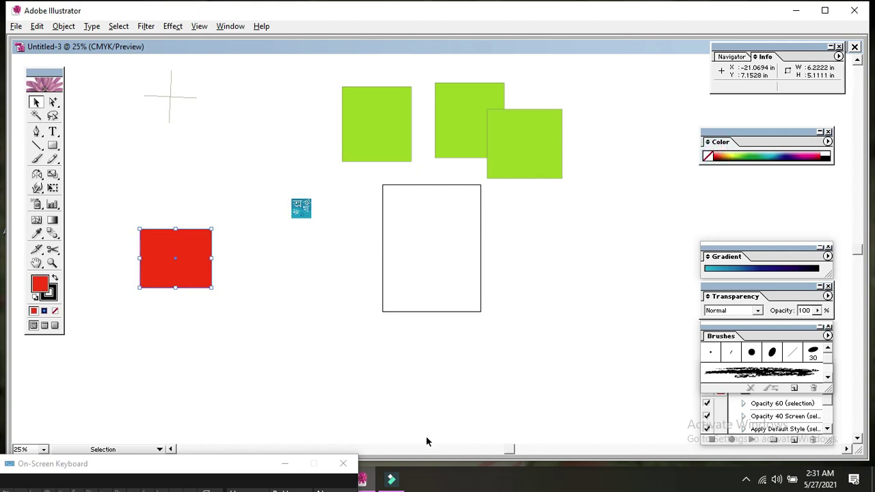
left_click(308, 349)
Bring the Bengali-letter tile in front of the red rectangle's left half, then zoom to 50%
left_click_drag(305, 214, 179, 258)
right_click(186, 261)
mouse_move(211, 310)
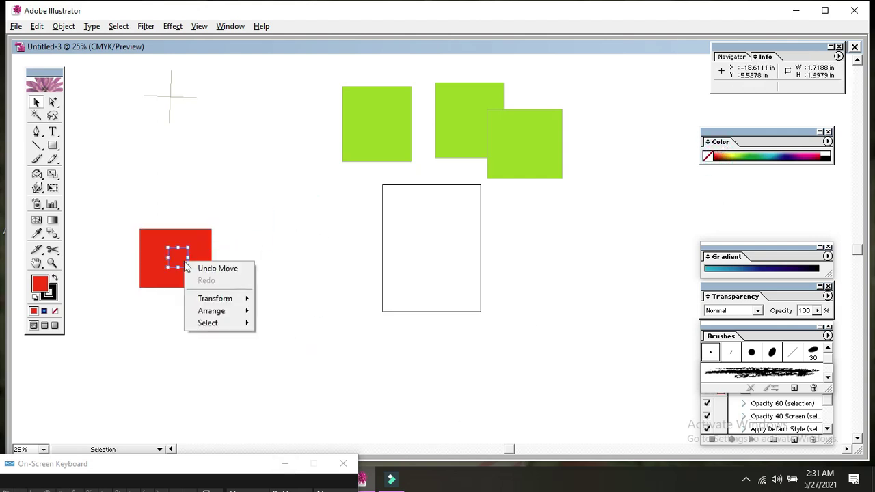
left_click(280, 312)
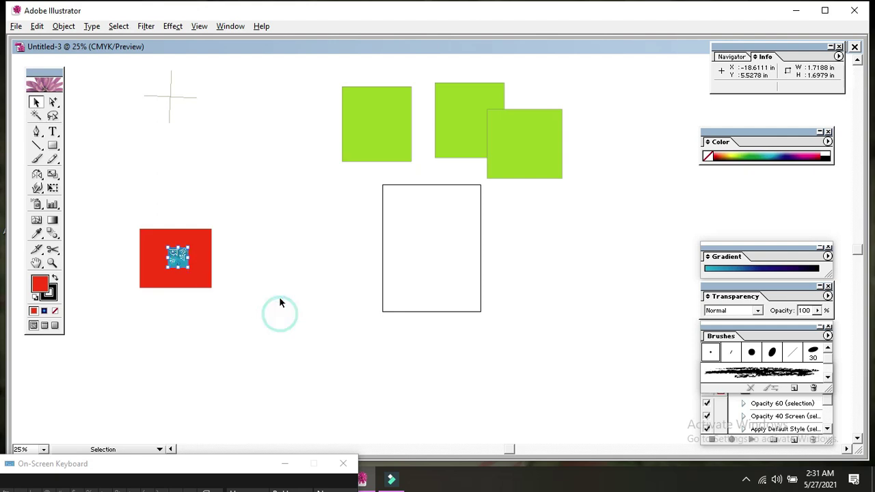
left_click(263, 275)
left_click(178, 261)
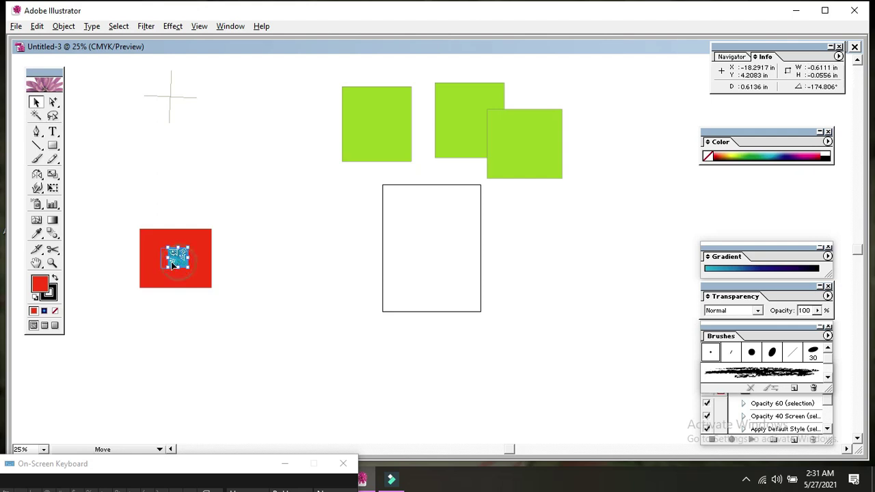
left_click_drag(178, 261, 175, 261)
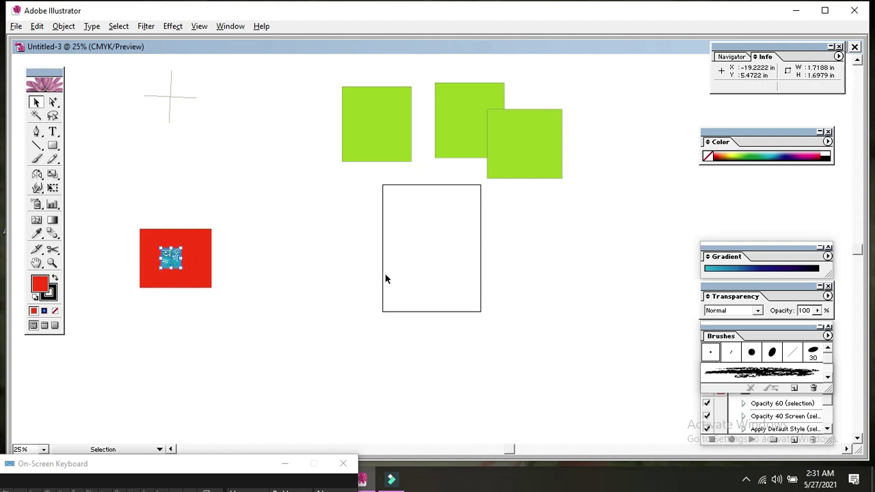
key("ctrl+plus")
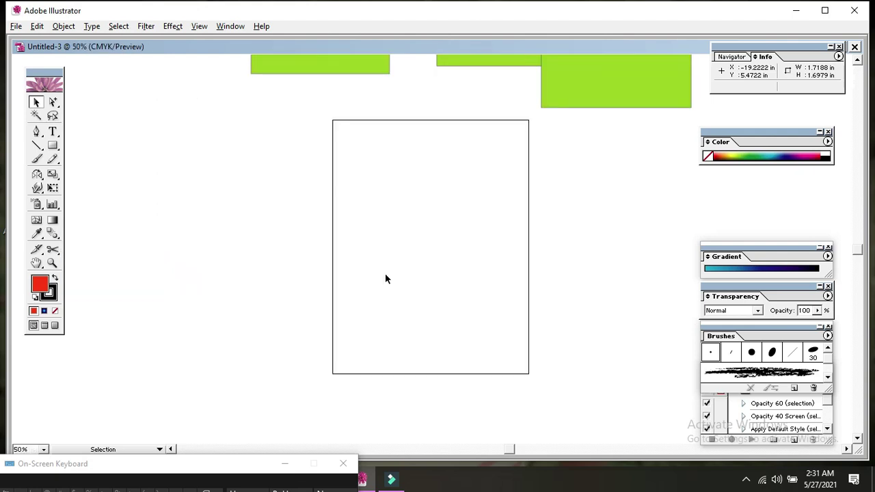
scroll(283, 253, "left", 3)
scroll(363, 256, "left", 3)
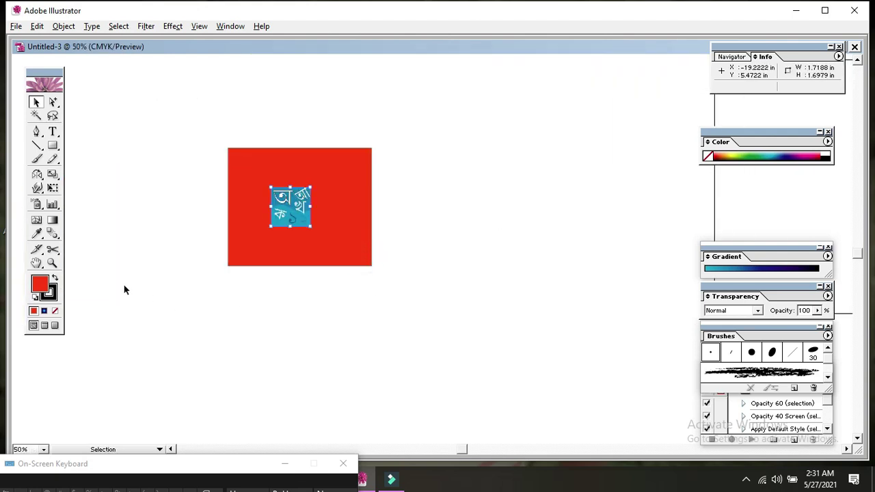
left_click(52, 263)
left_click(284, 212)
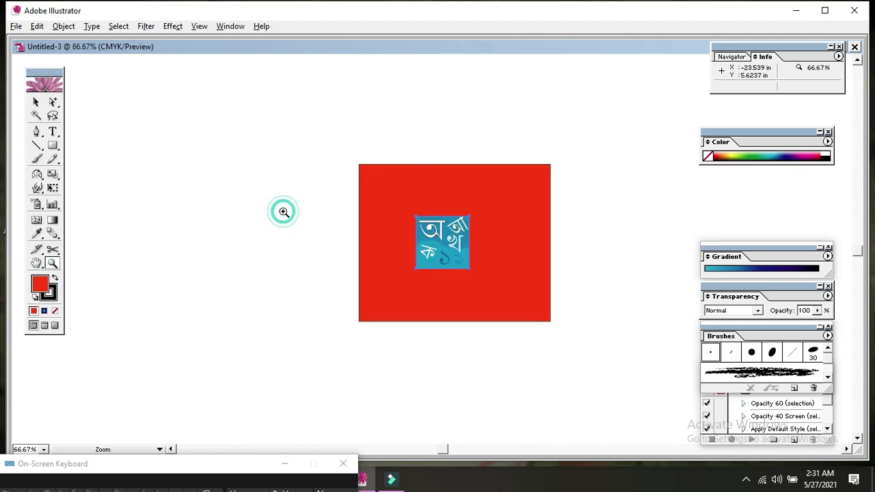
left_click(427, 226)
left_click(445, 260)
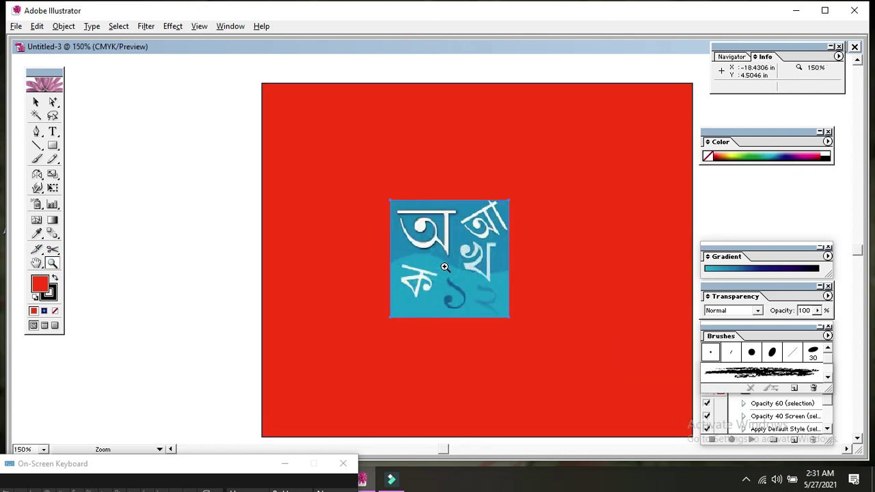
left_click(444, 255, "alt")
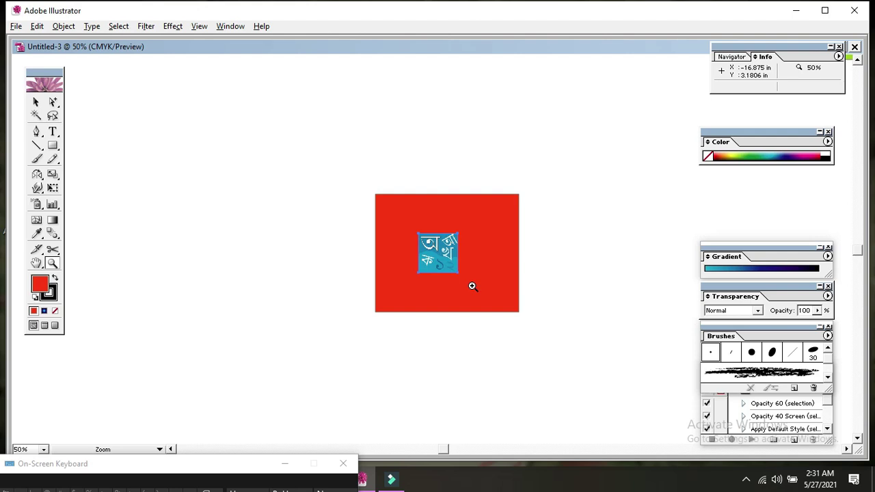
left_click(35, 102)
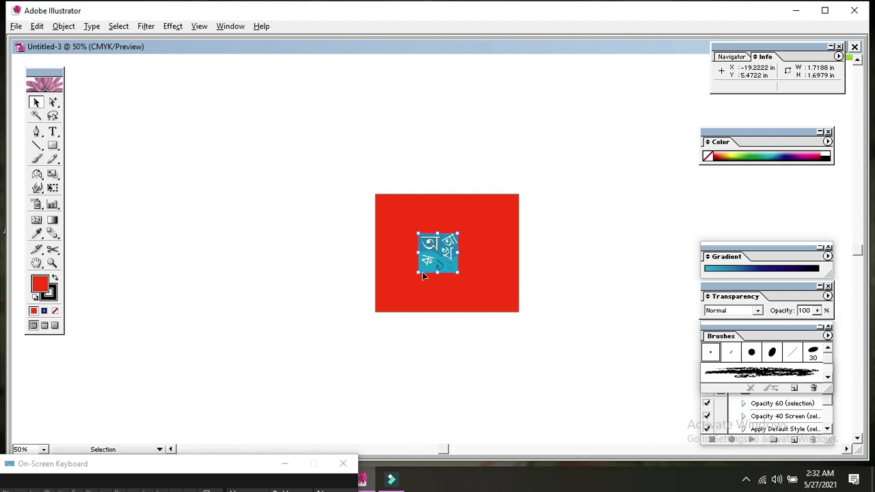
Centre the letter tile within the red rectangle, then deselect everything and select all artwork
left_click_drag(447, 258, 437, 263)
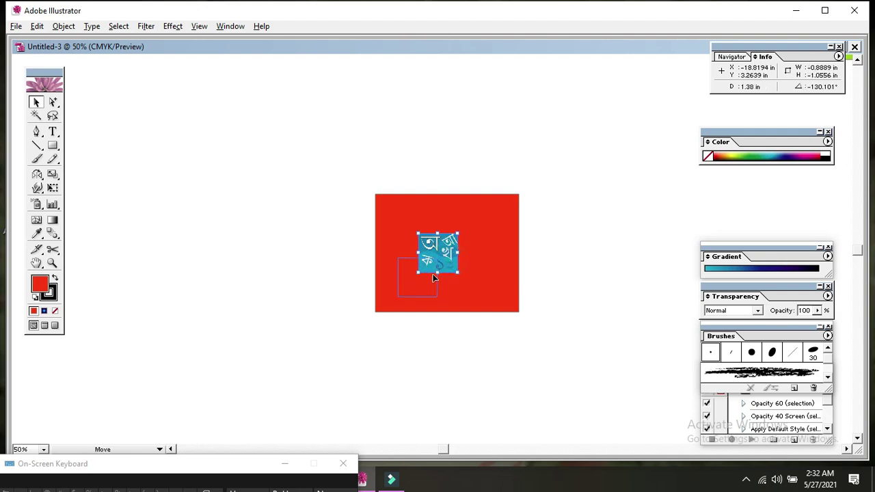
left_click(426, 295)
mouse_move(462, 229)
left_mouse_down()
mouse_move(442, 233)
mouse_move(426, 259)
mouse_move(434, 270)
left_mouse_up()
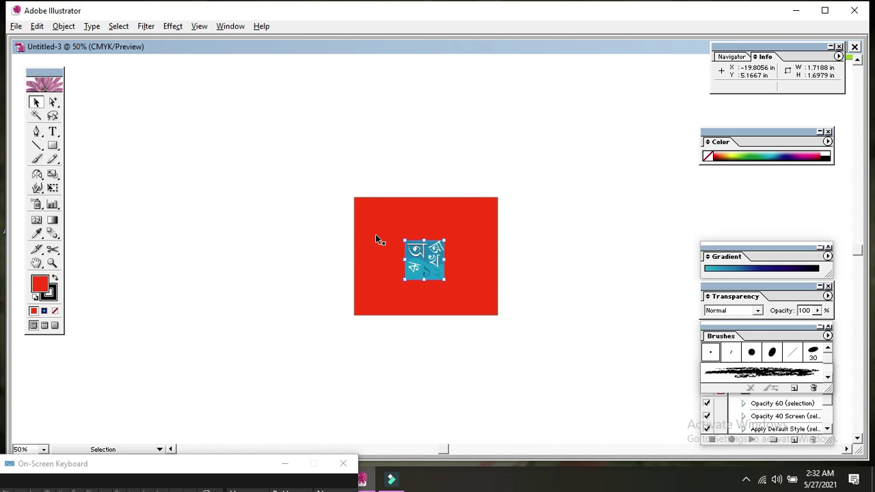
left_click(377, 245)
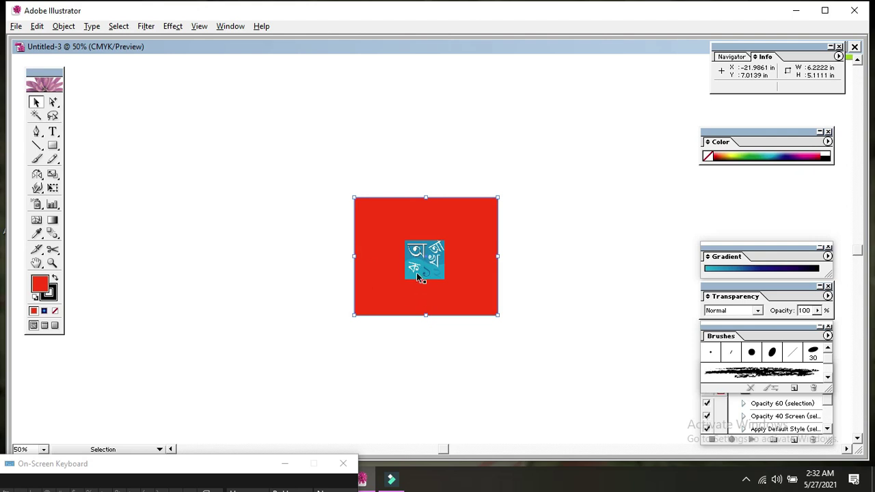
key("ctrl+shift+a")
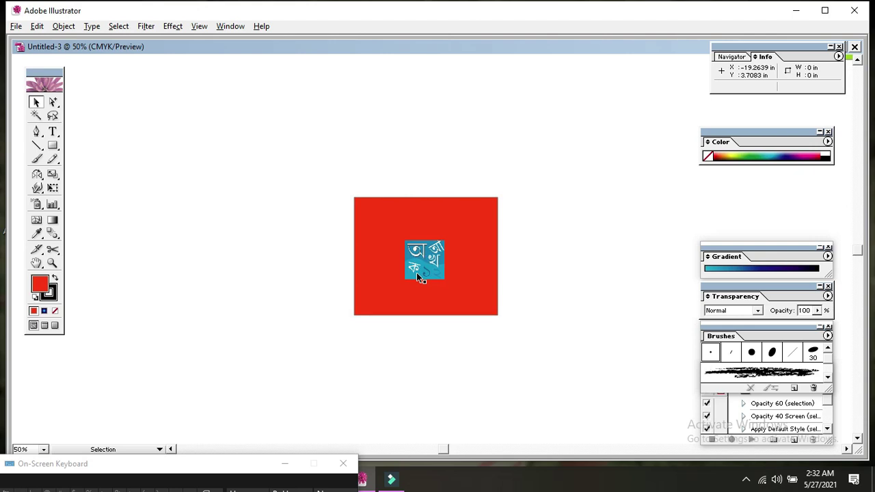
key("ctrl+a")
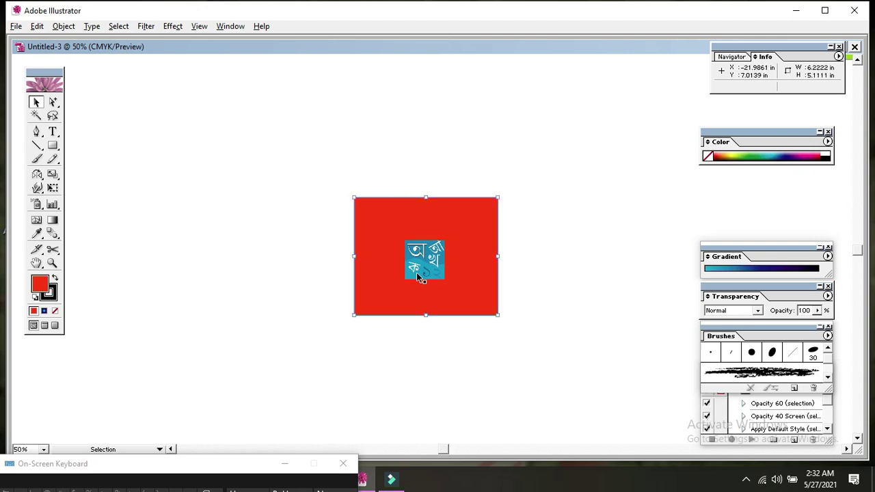
Lock the selected artwork with Object > Lock > Selection, then Unlock All
left_click(64, 26)
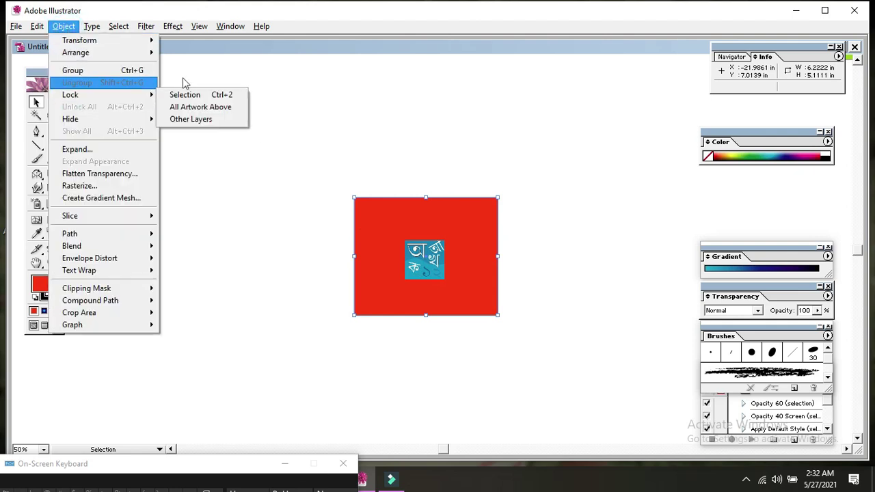
mouse_move(95, 95)
left_click(182, 95)
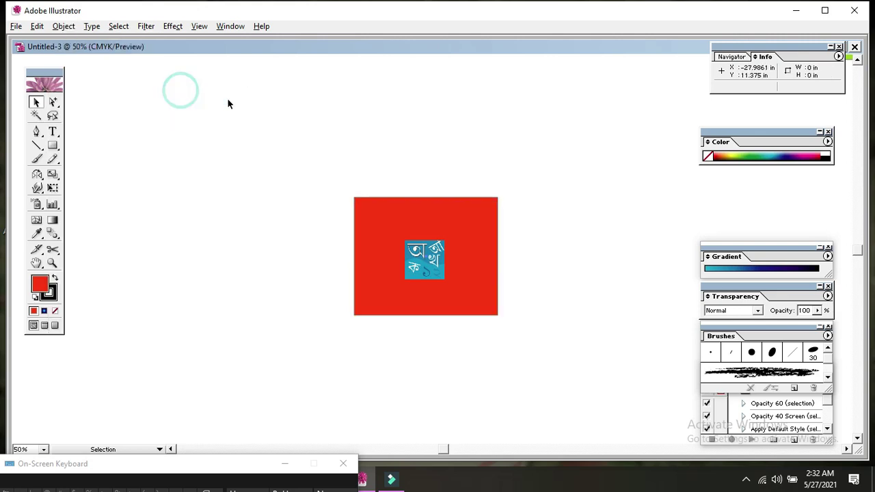
left_click(71, 33)
left_click(70, 107)
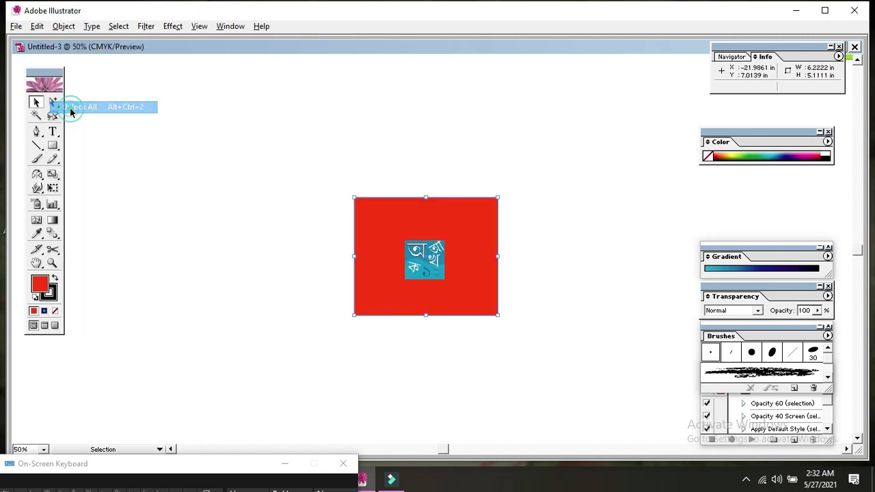
left_click(63, 26)
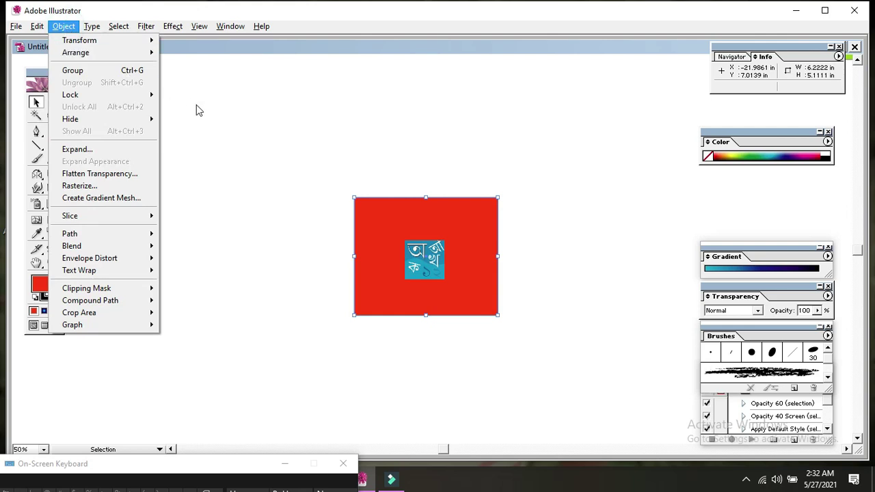
left_click(196, 106)
left_click(64, 26)
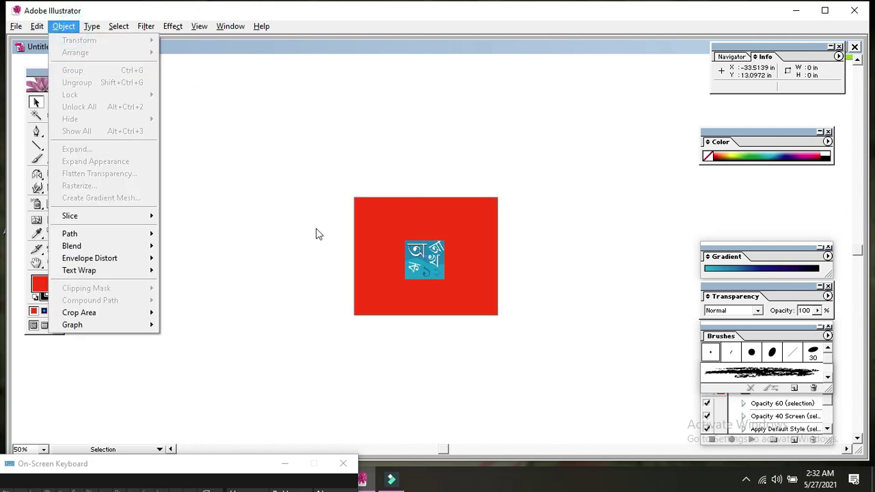
left_click(316, 229)
Move the blue letter tile up-left outside the rectangle and hide it
left_click(416, 261)
left_click_drag(403, 238, 231, 120)
left_click(64, 26)
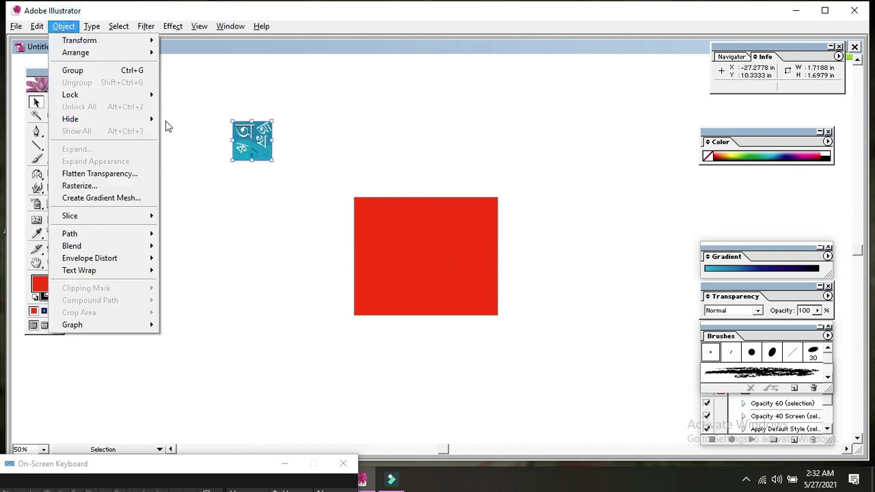
mouse_move(70, 118)
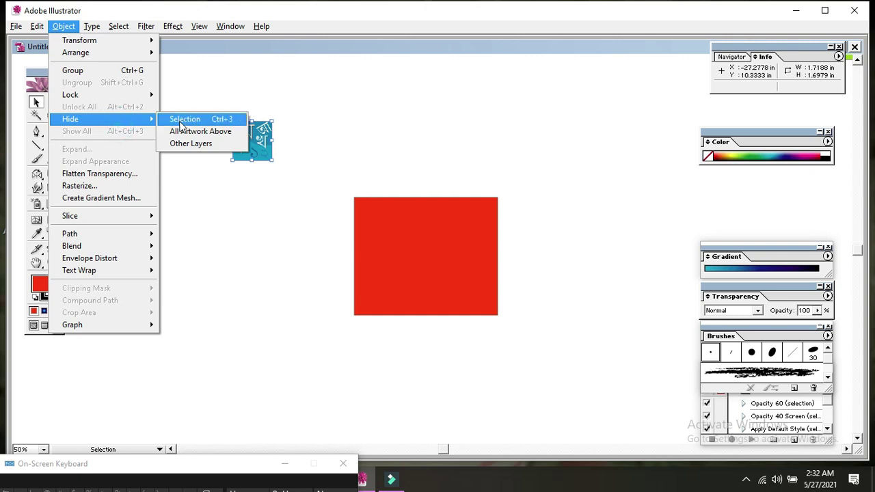
left_click(183, 120)
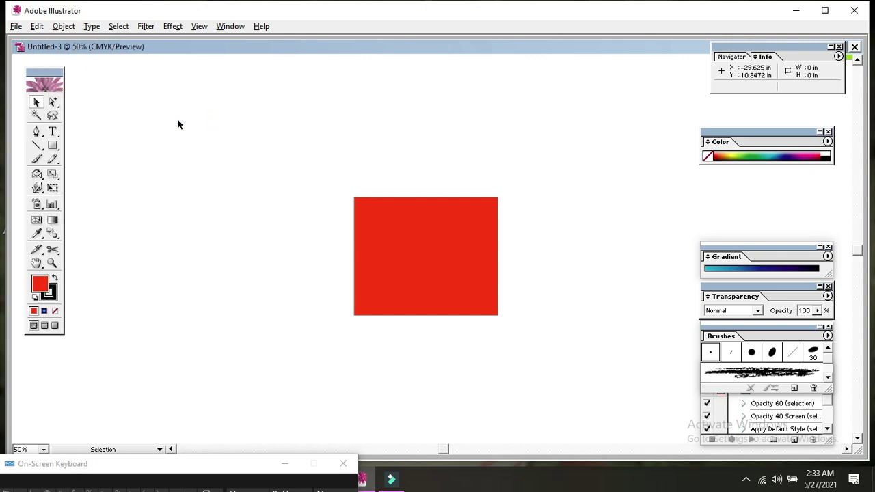
Show all hidden artwork, create a slice from the blue tile, then undo the slice
left_click(64, 26)
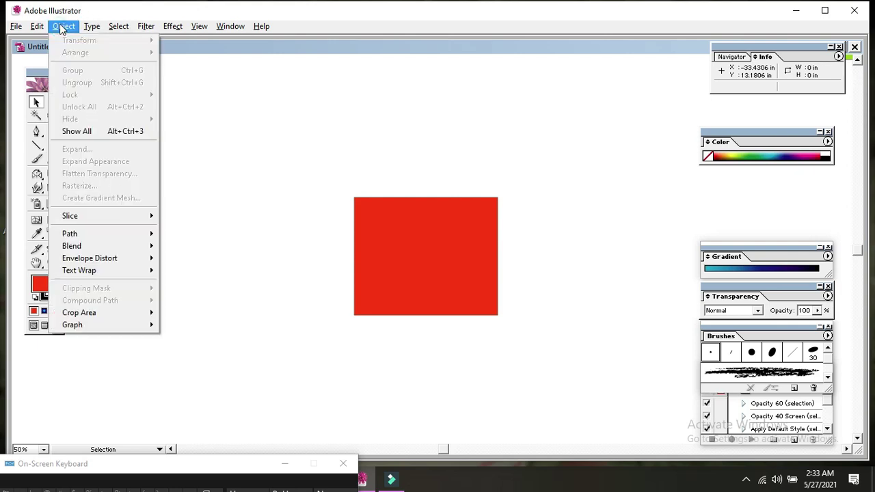
left_click(78, 131)
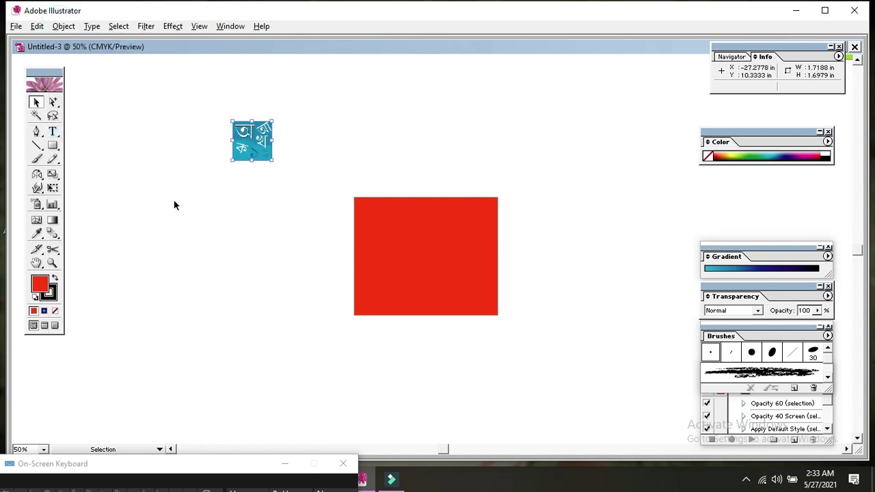
left_click(64, 26)
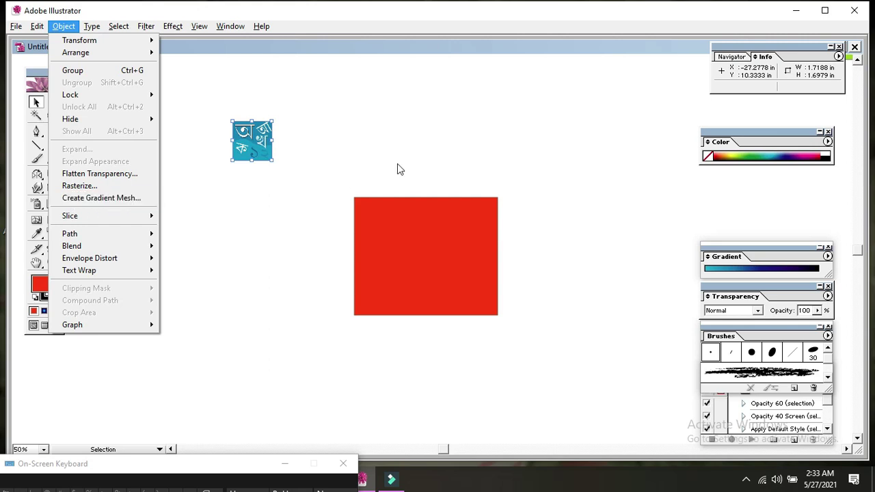
mouse_move(69, 215)
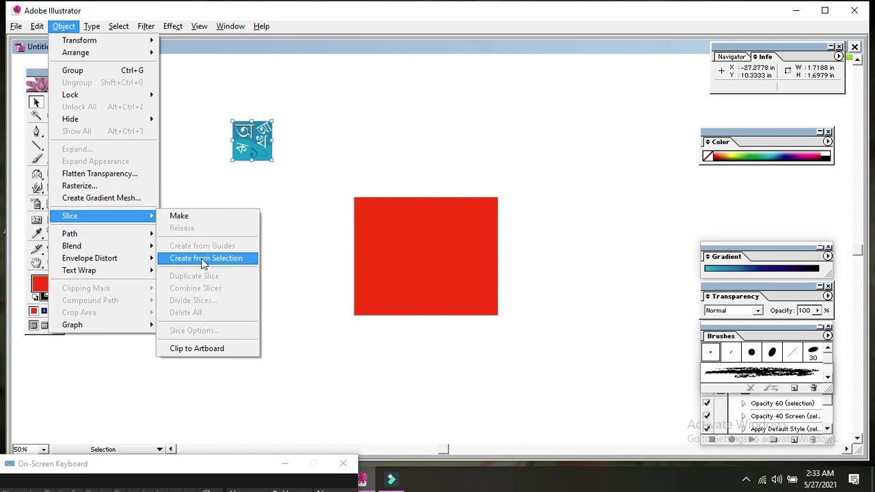
left_click(210, 259)
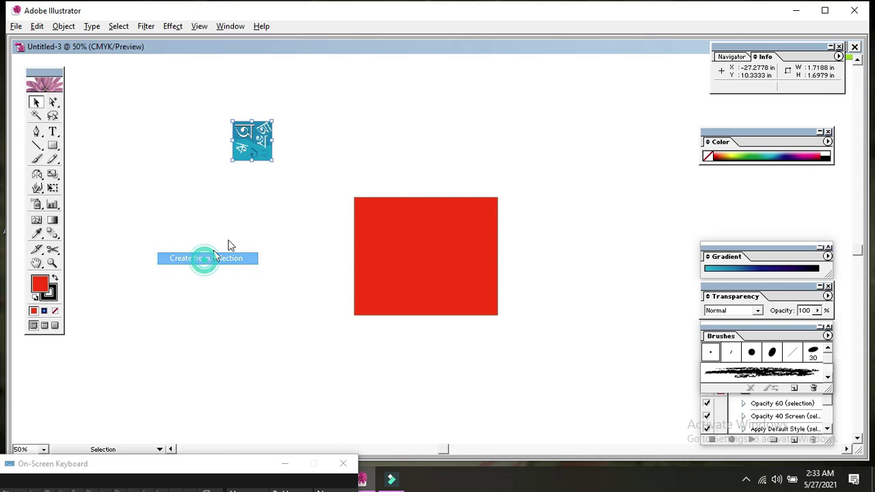
left_click_drag(310, 228, 255, 362)
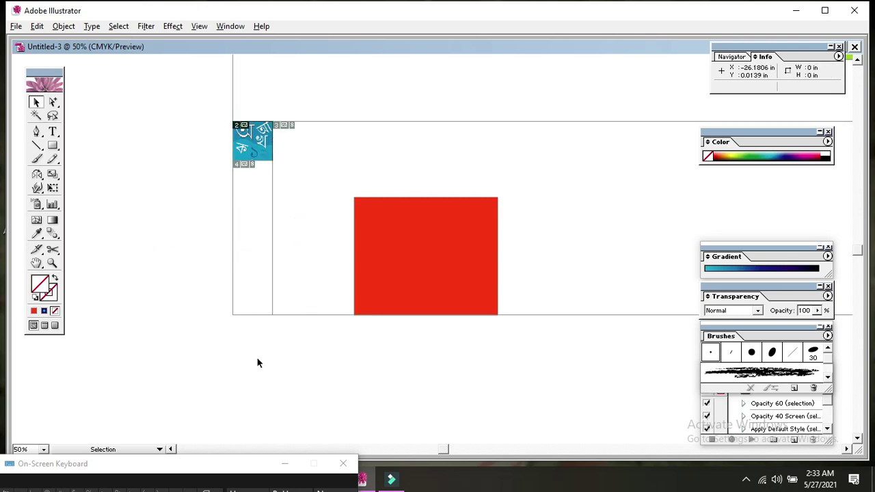
key("ctrl+z")
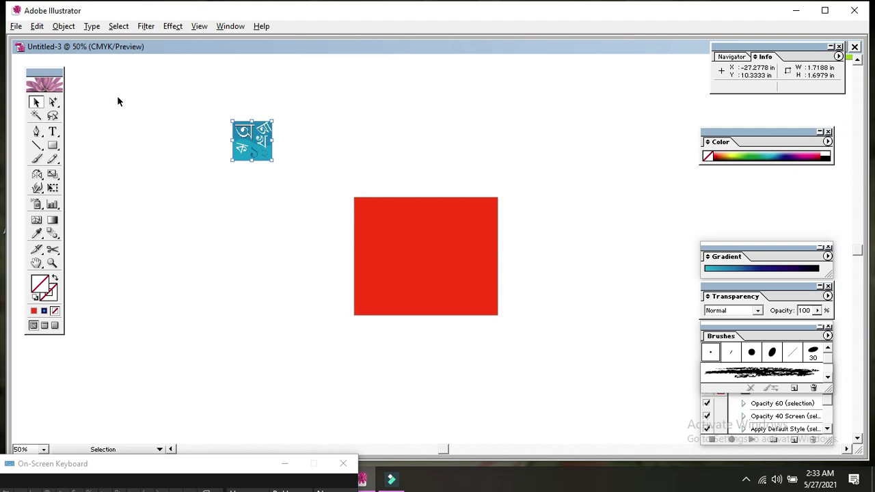
left_click(67, 26)
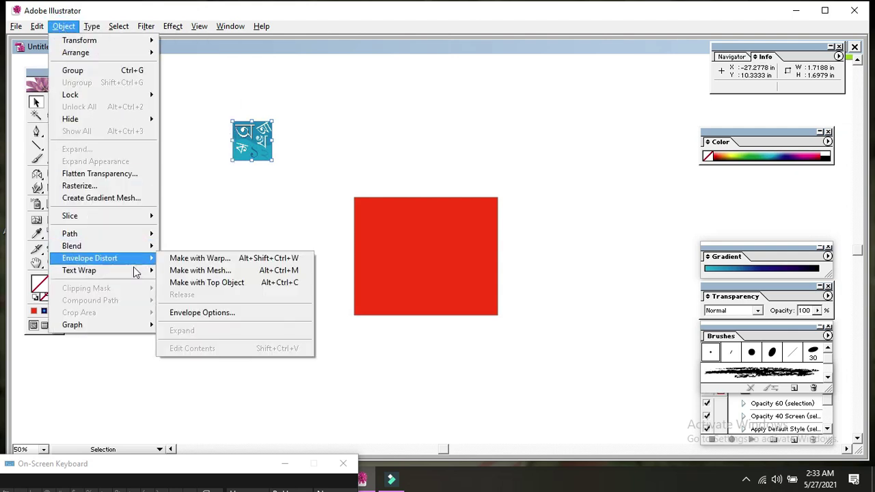
left_click(267, 268)
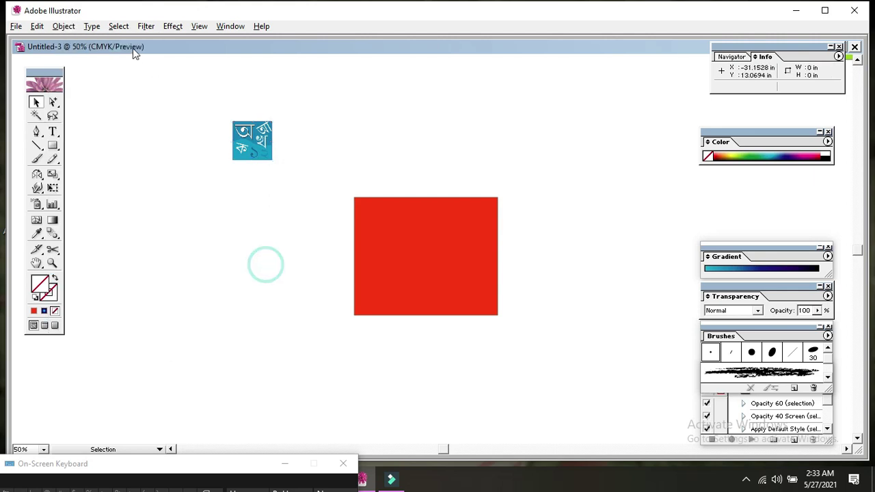
left_click(92, 28)
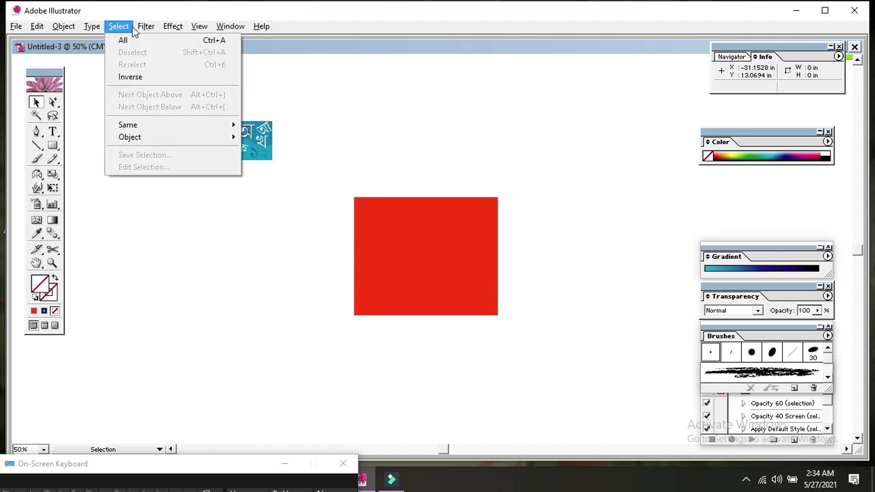
mouse_move(146, 26)
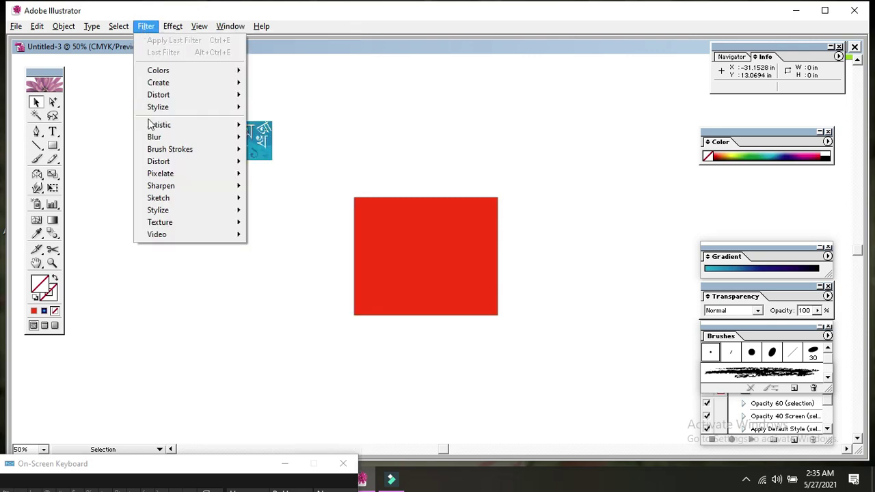
left_click(330, 140)
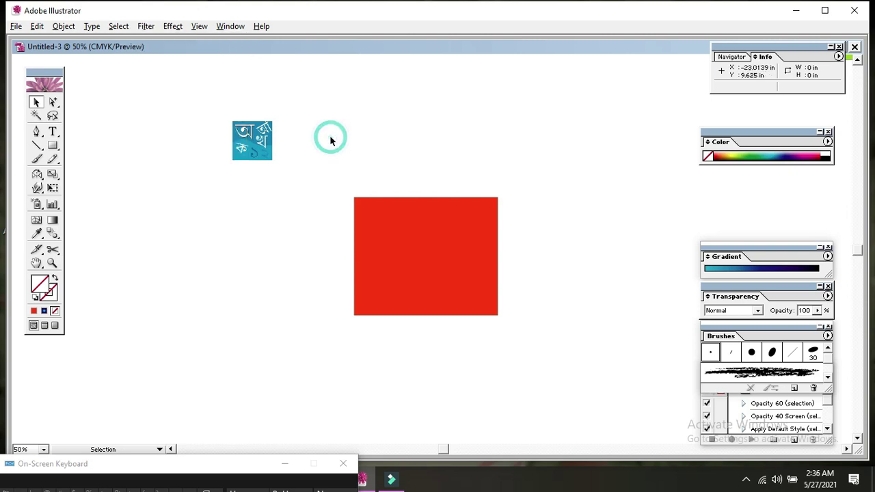
left_click(257, 142)
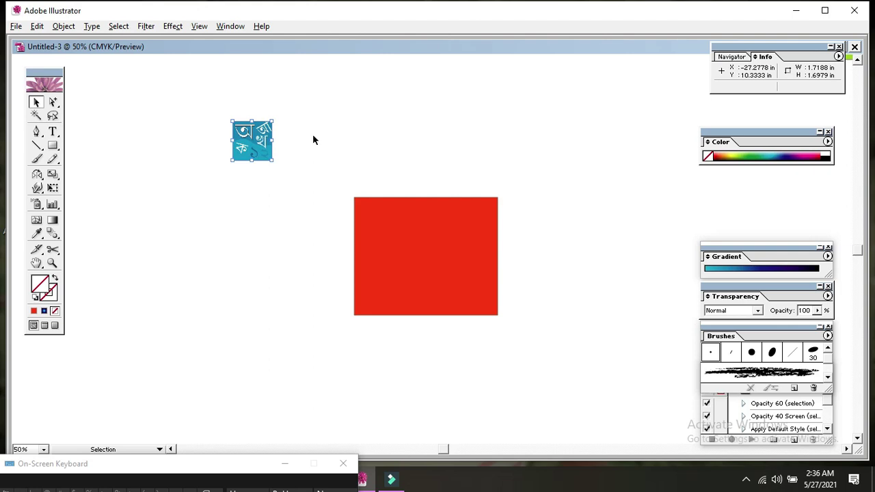
left_click(232, 28)
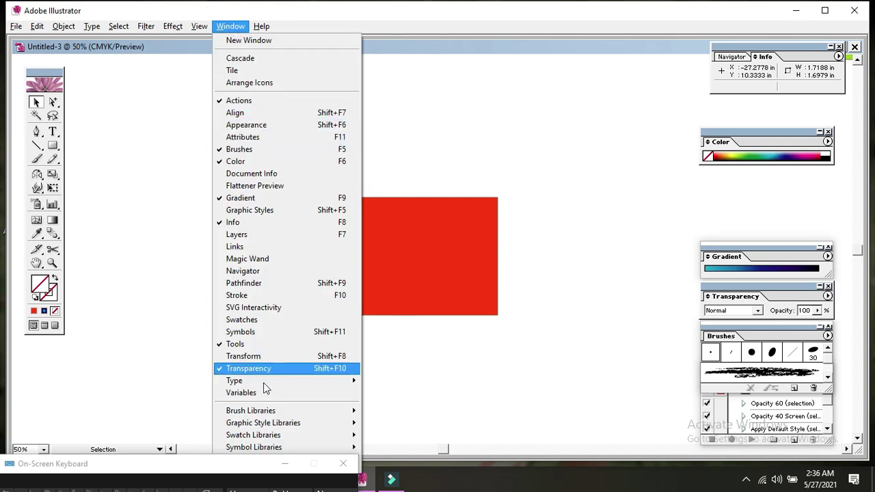
left_click(189, 290)
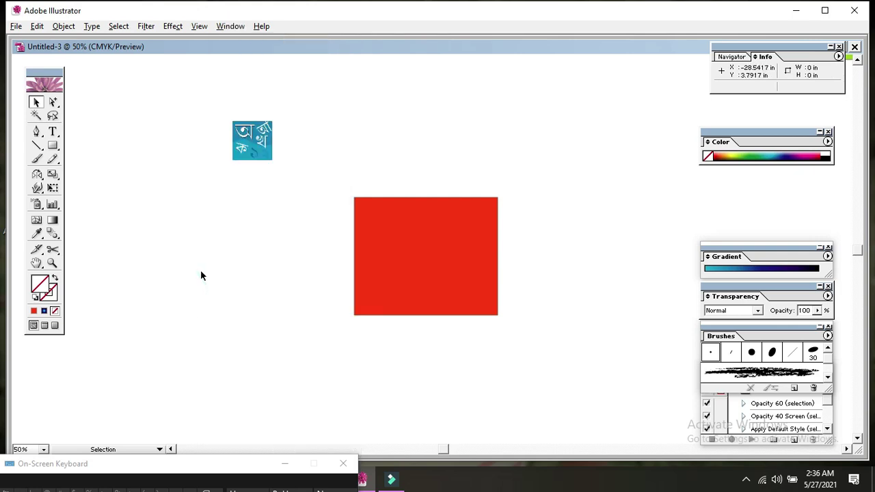